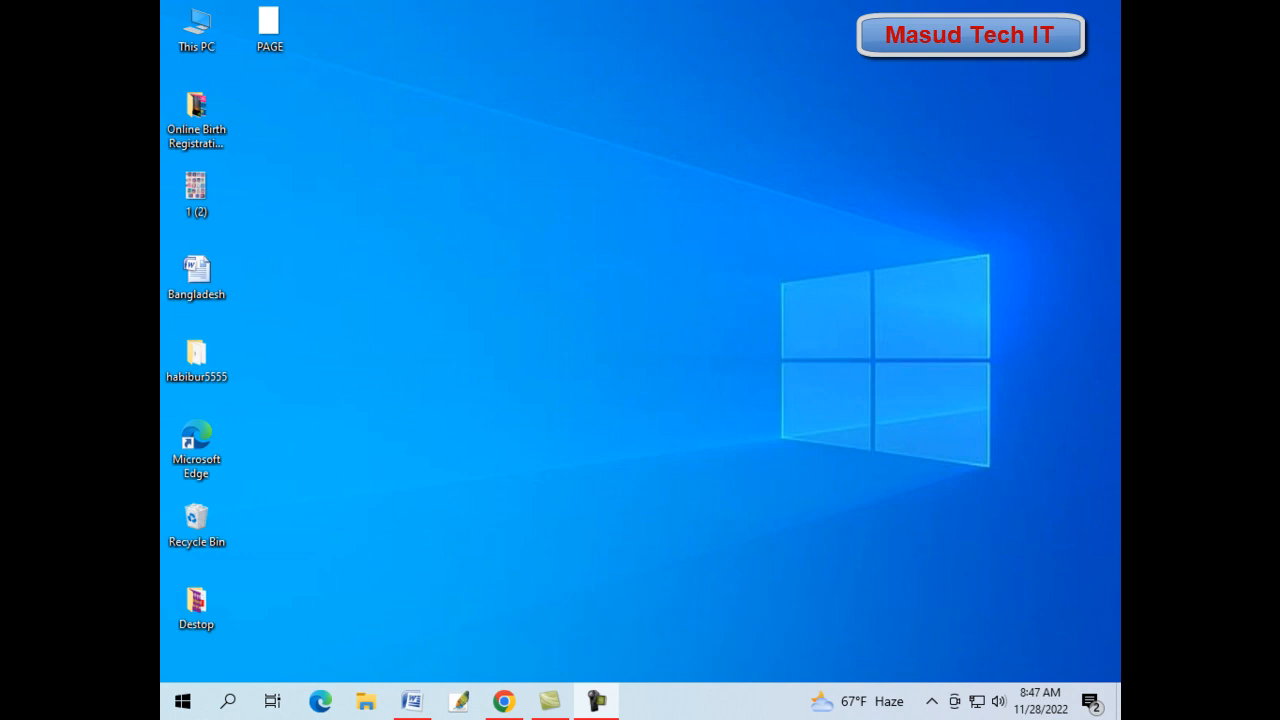
- Launch Chrome and load bdris.gov.bd, the birth and death registration portal
{"action": "left_click", "coordinate": [504, 701]}
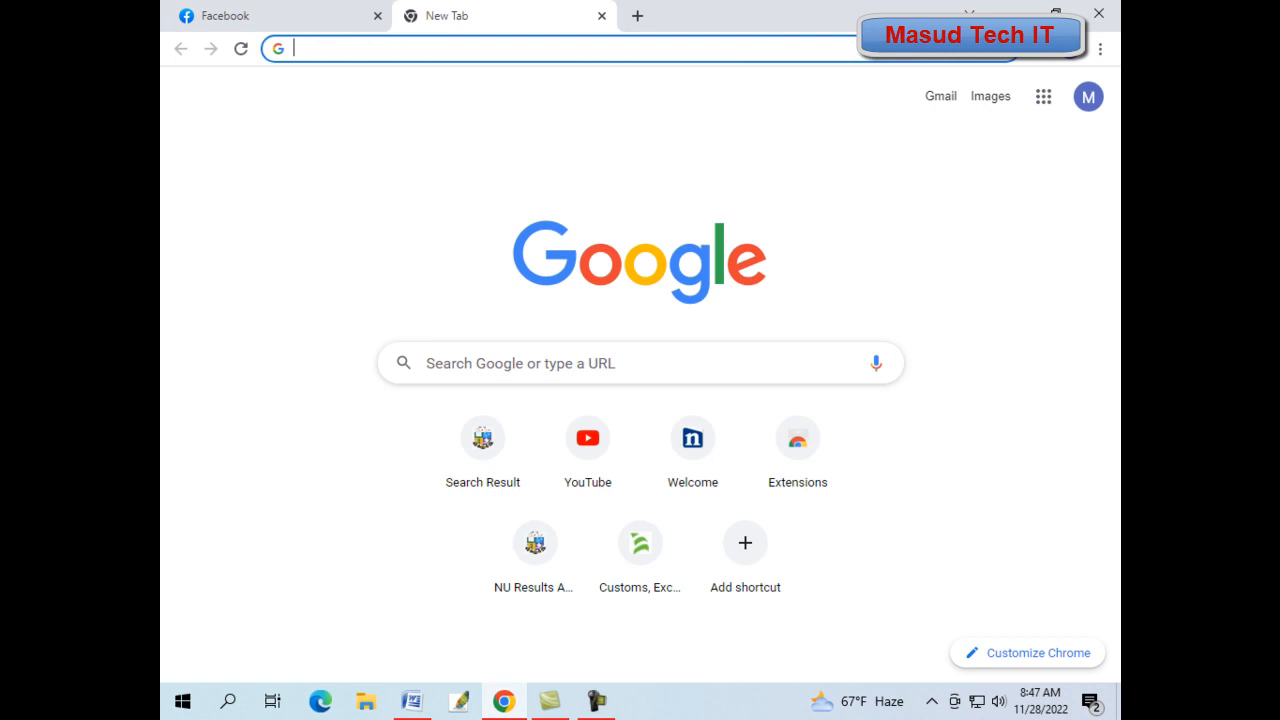
{"action": "left_click", "coordinate": [460, 48]}
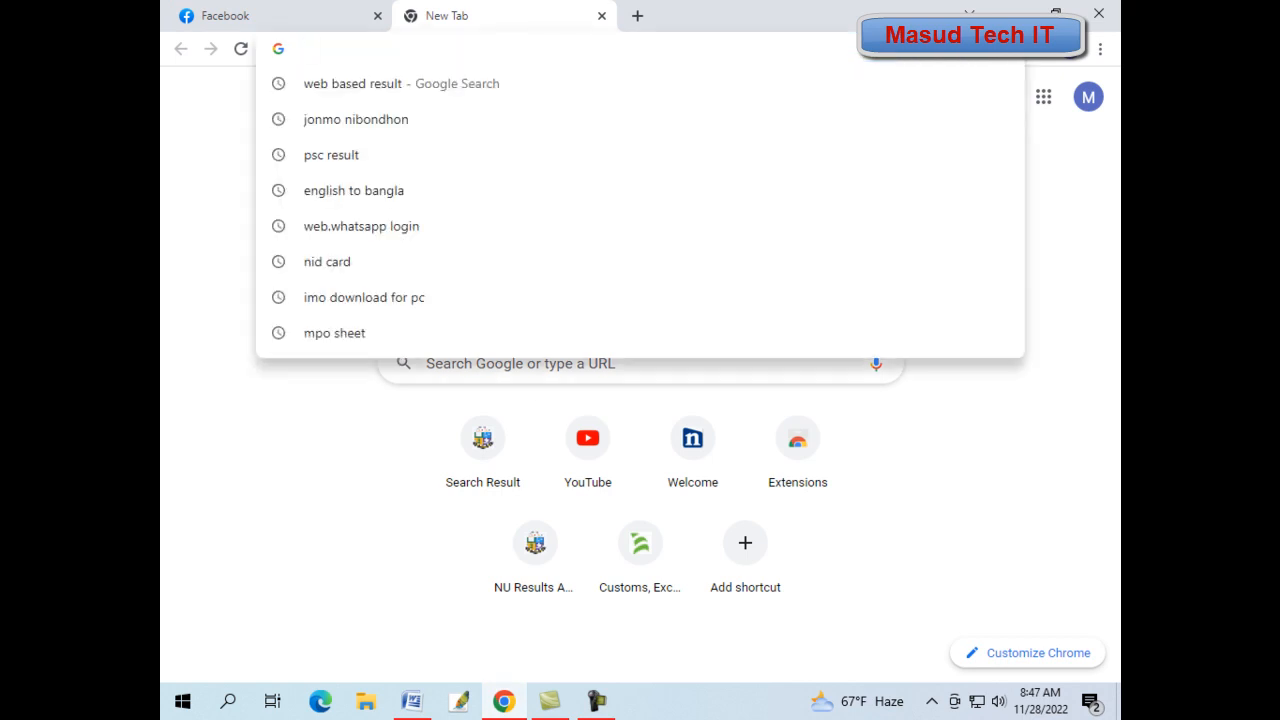
{"action": "type", "text": "bdri"}
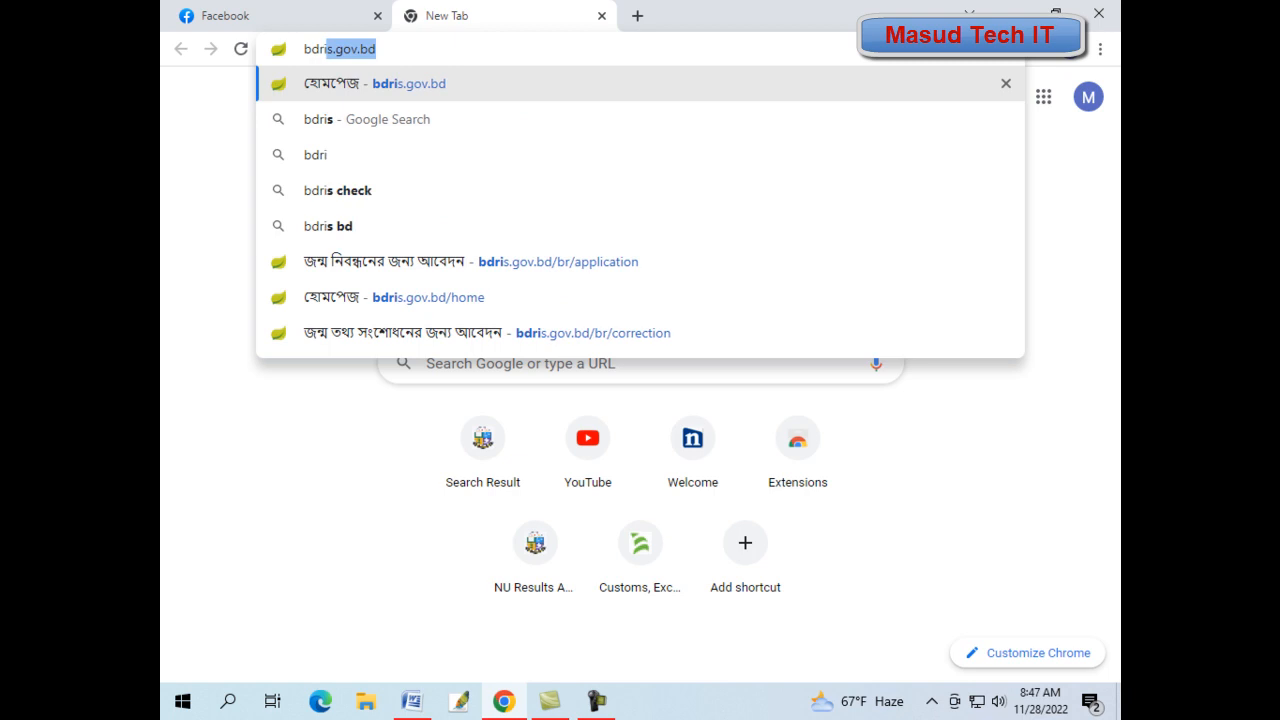
{"action": "type", "text": "s."}
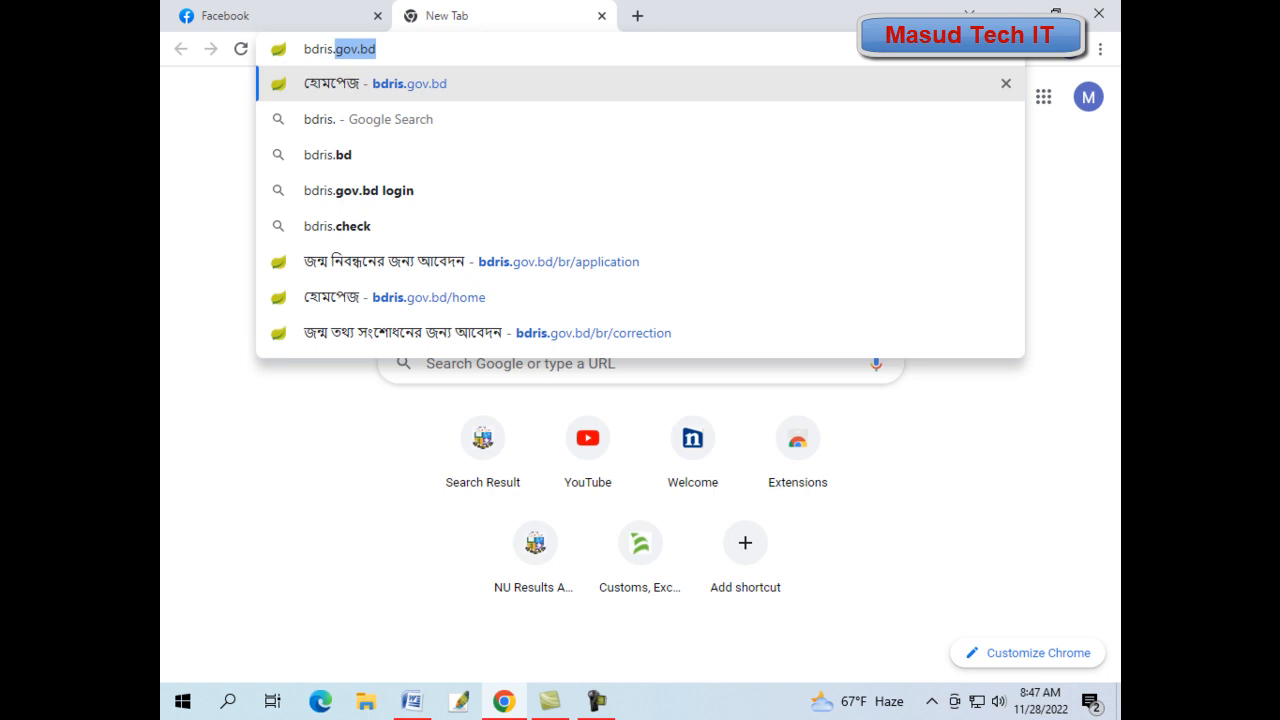
{"action": "key", "text": "Return"}
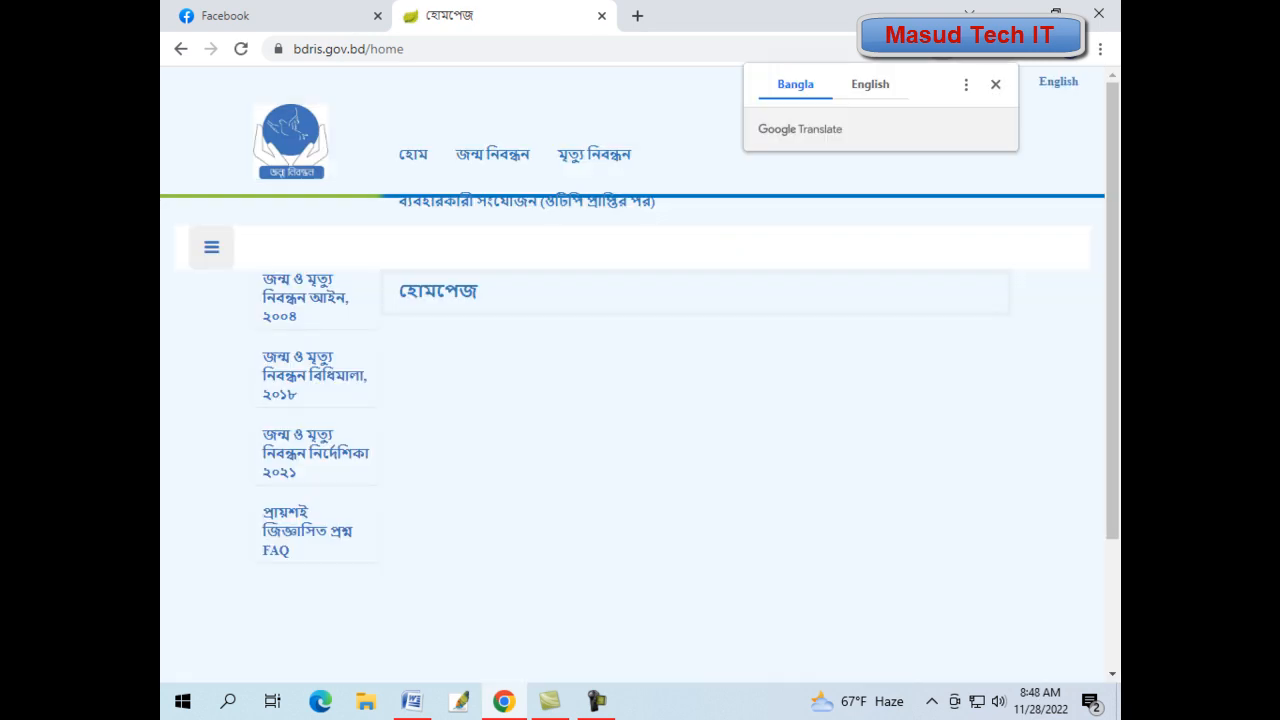
- From the জন্ম নিবন্ধন menu, open জন্ম নিবন্ধন তথ্য সংশোধন আবেদন and scroll to its search form
{"action": "mouse_move", "coordinate": [492, 154]}
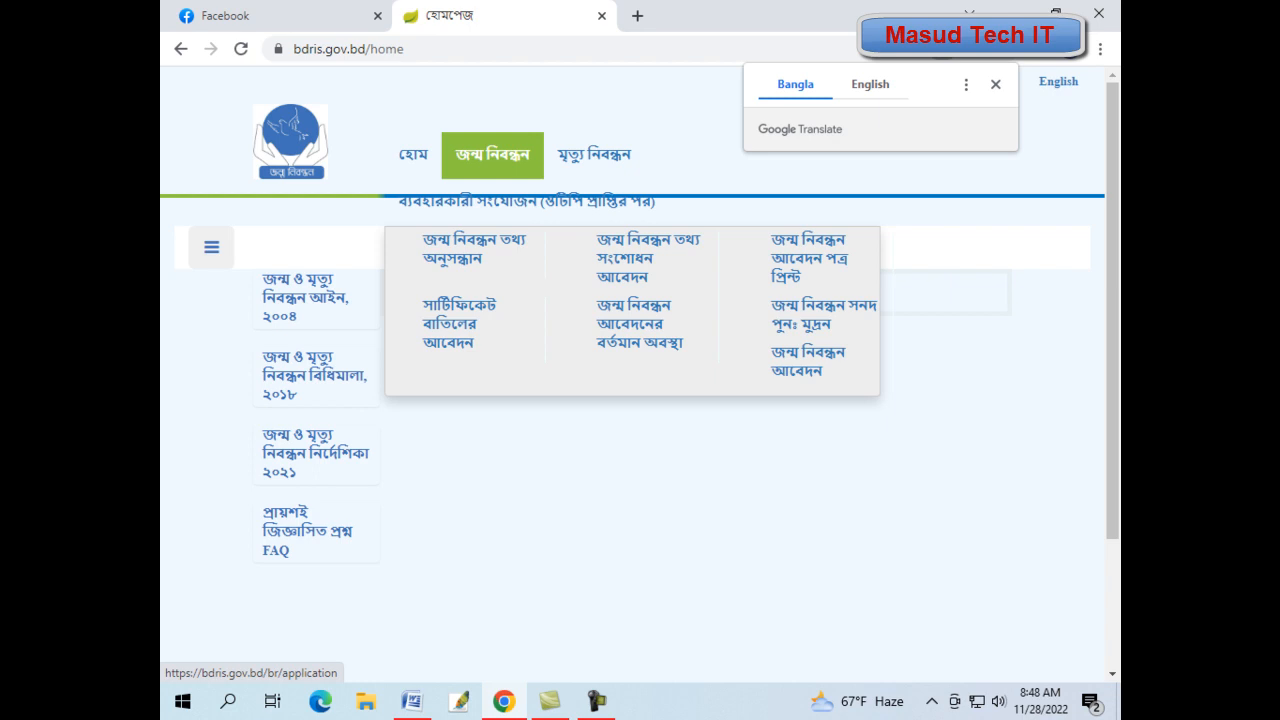
{"action": "left_click", "coordinate": [640, 258]}
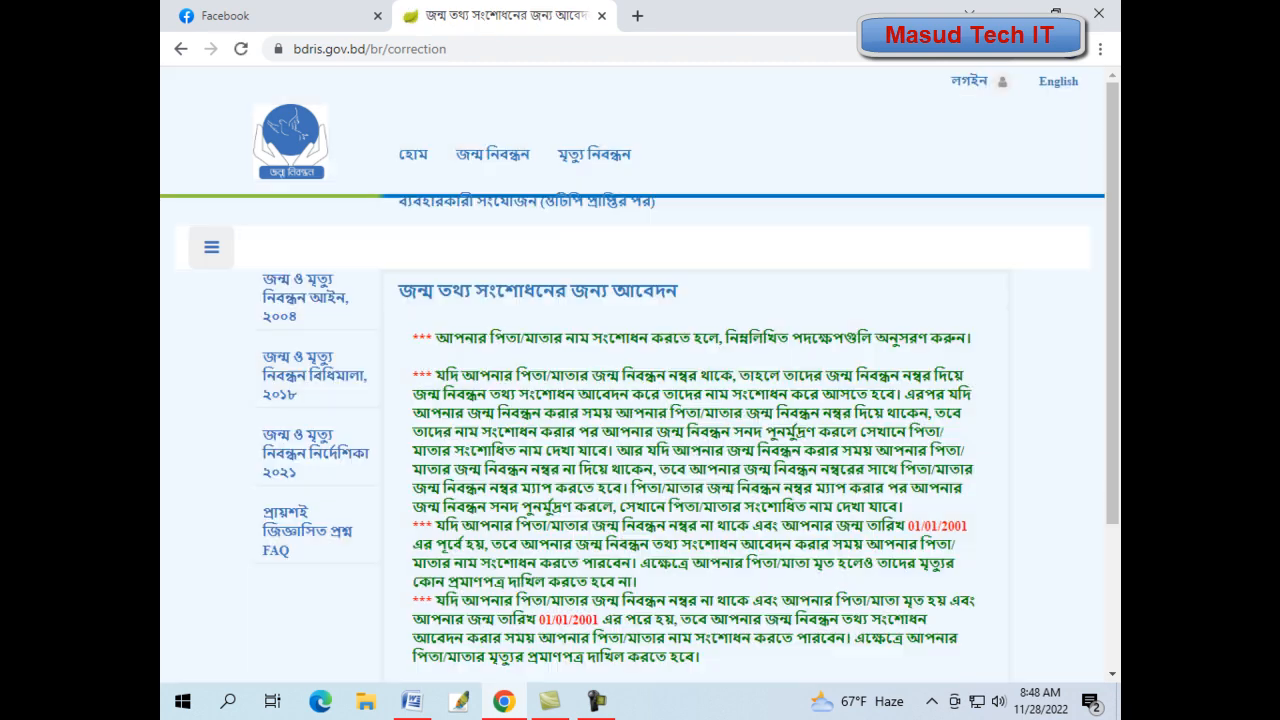
{"action": "scroll", "coordinate": [640, 400], "scroll_direction": "down", "scroll_amount": 2}
{"action": "scroll", "coordinate": [640, 400], "scroll_direction": "up", "scroll_amount": 1}
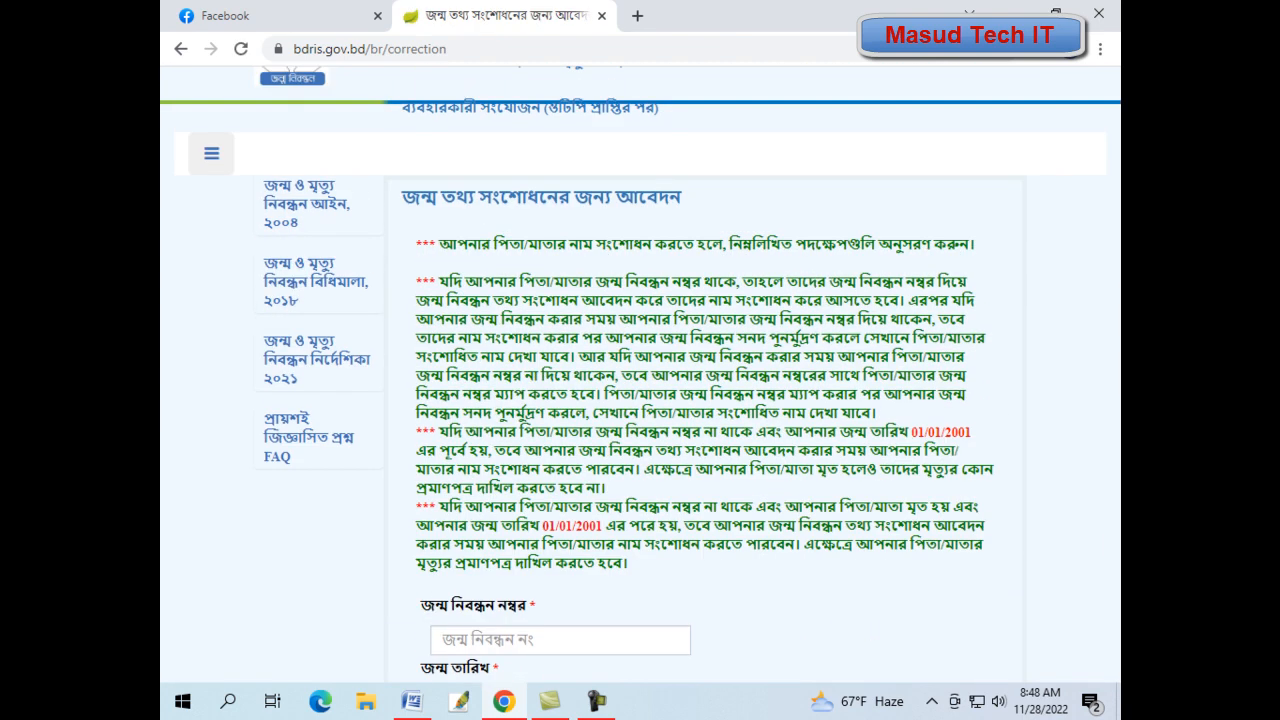
{"action": "scroll", "coordinate": [640, 400], "scroll_direction": "down", "scroll_amount": 2}
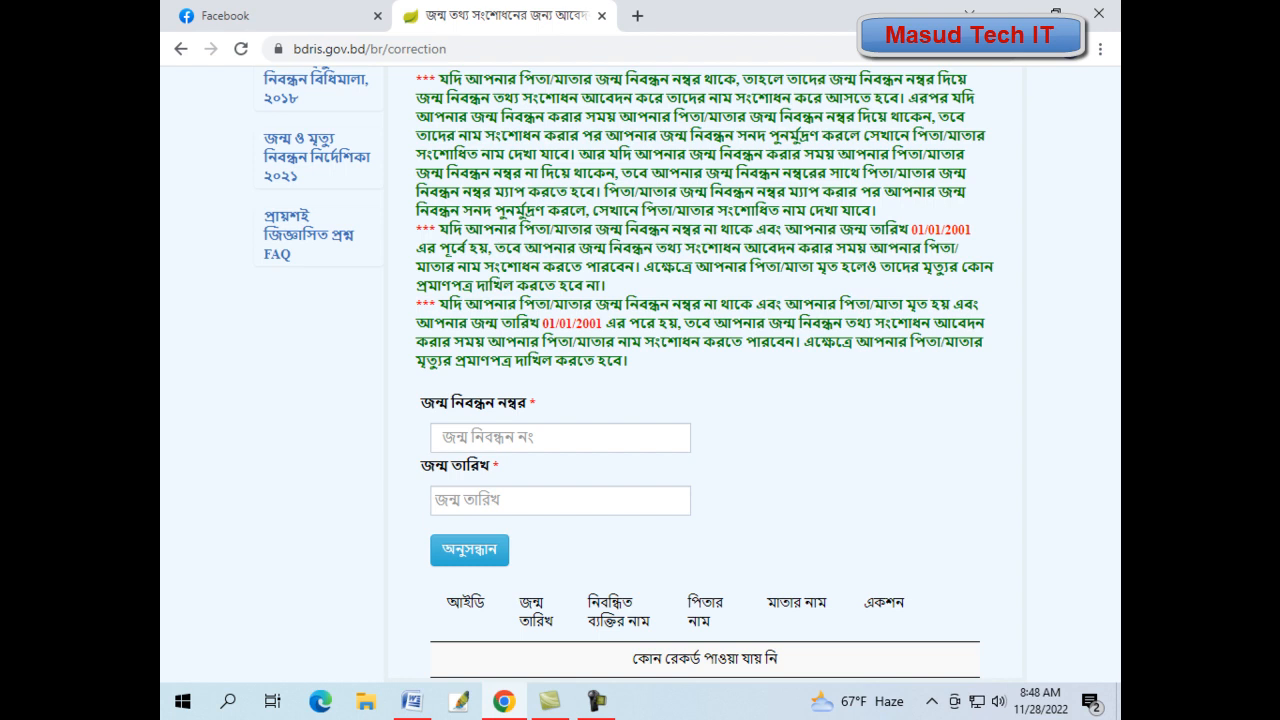
{"action": "left_click", "coordinate": [545, 438]}
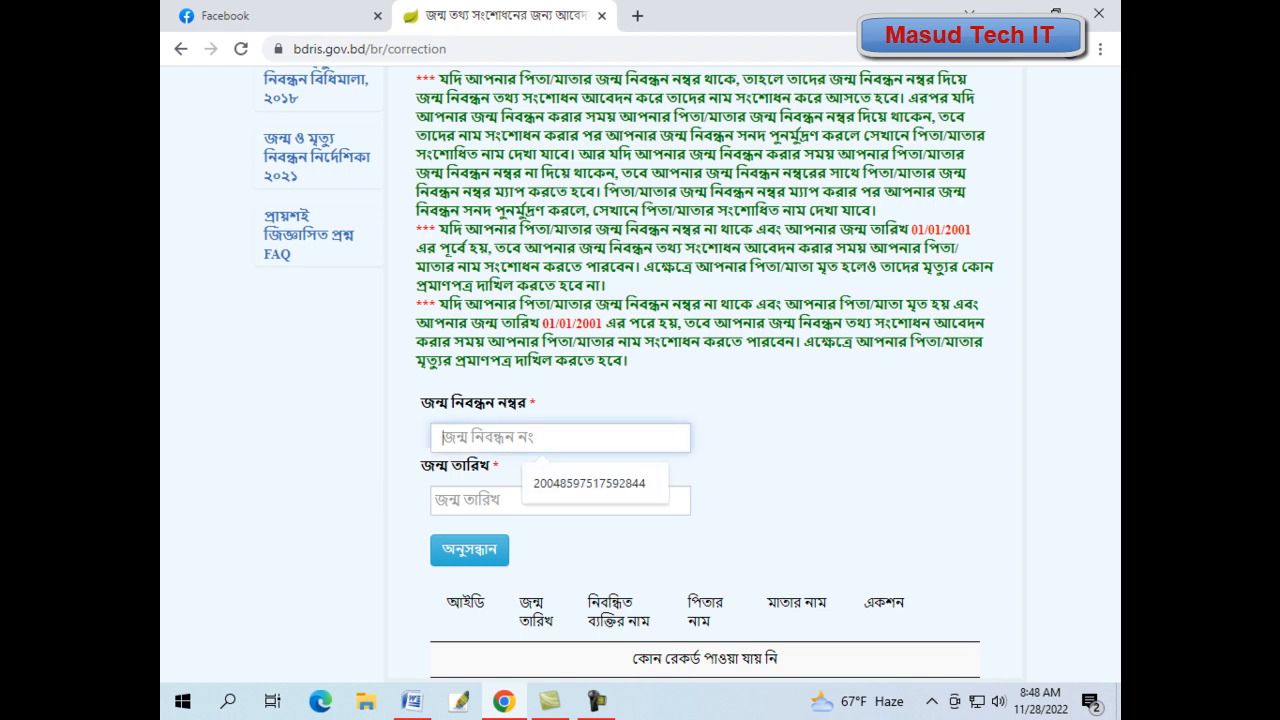
{"action": "key", "text": "ctrl+v"}
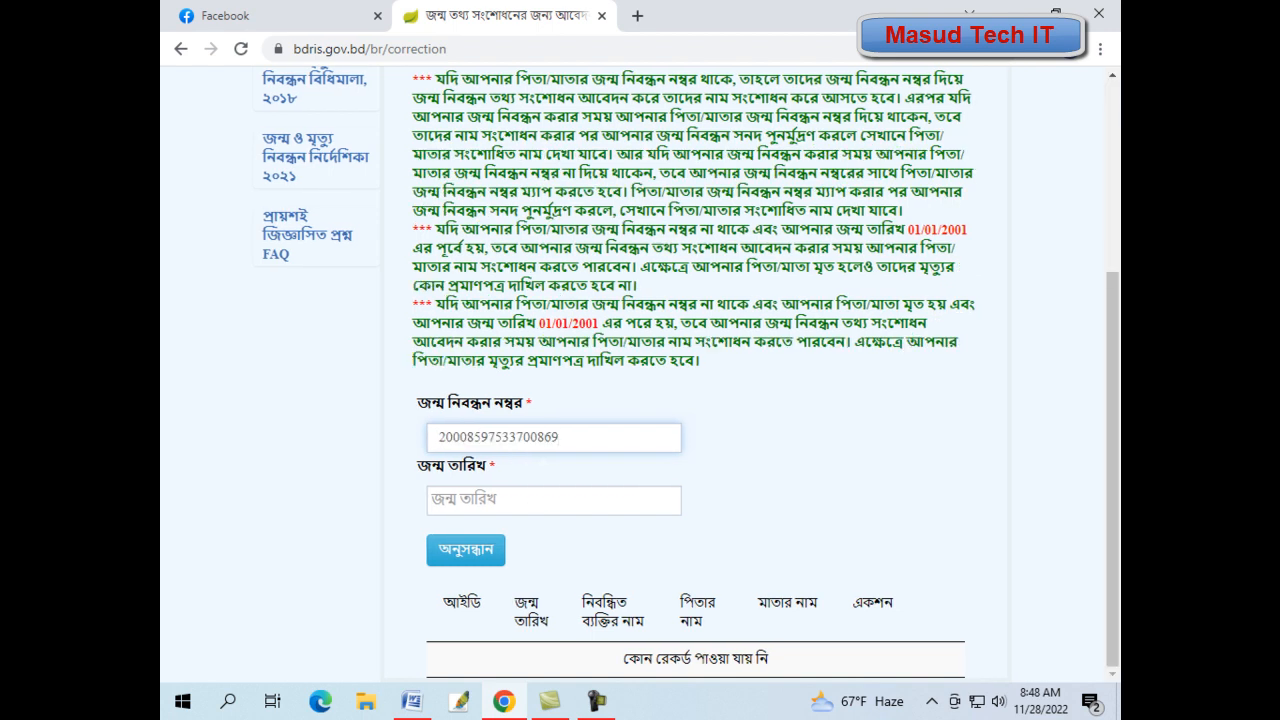
{"action": "left_click", "coordinate": [554, 500]}
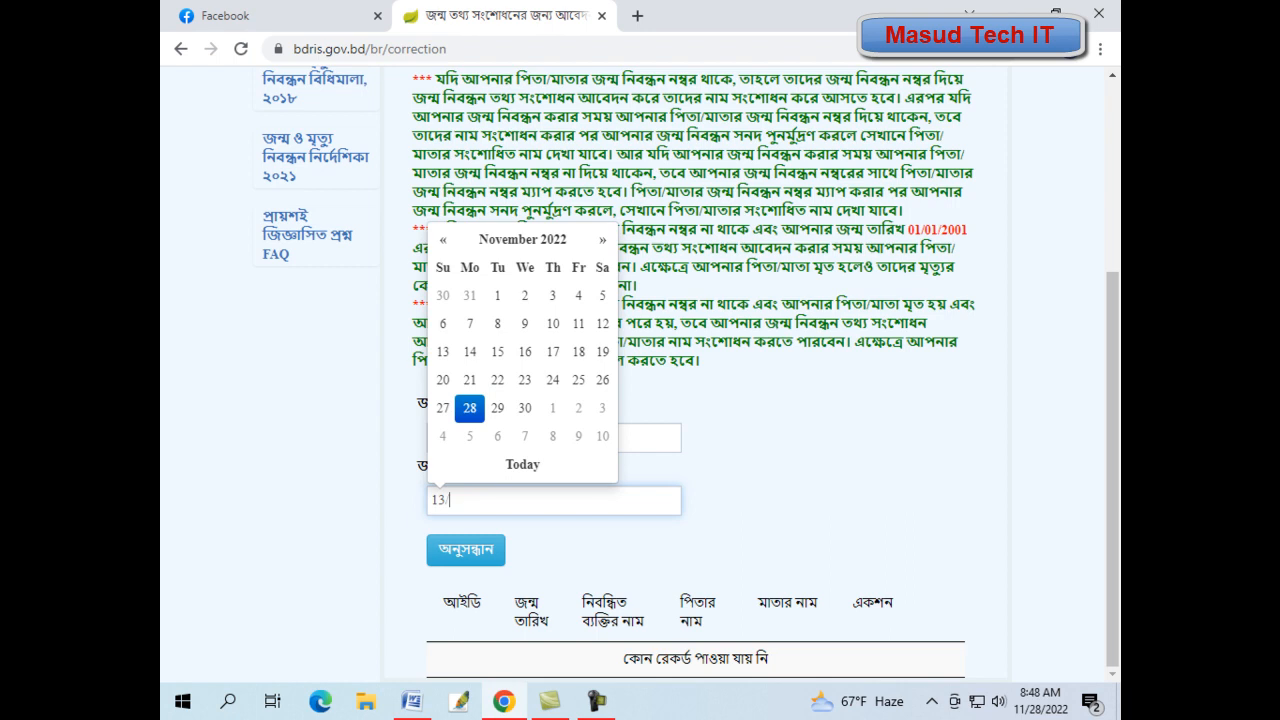
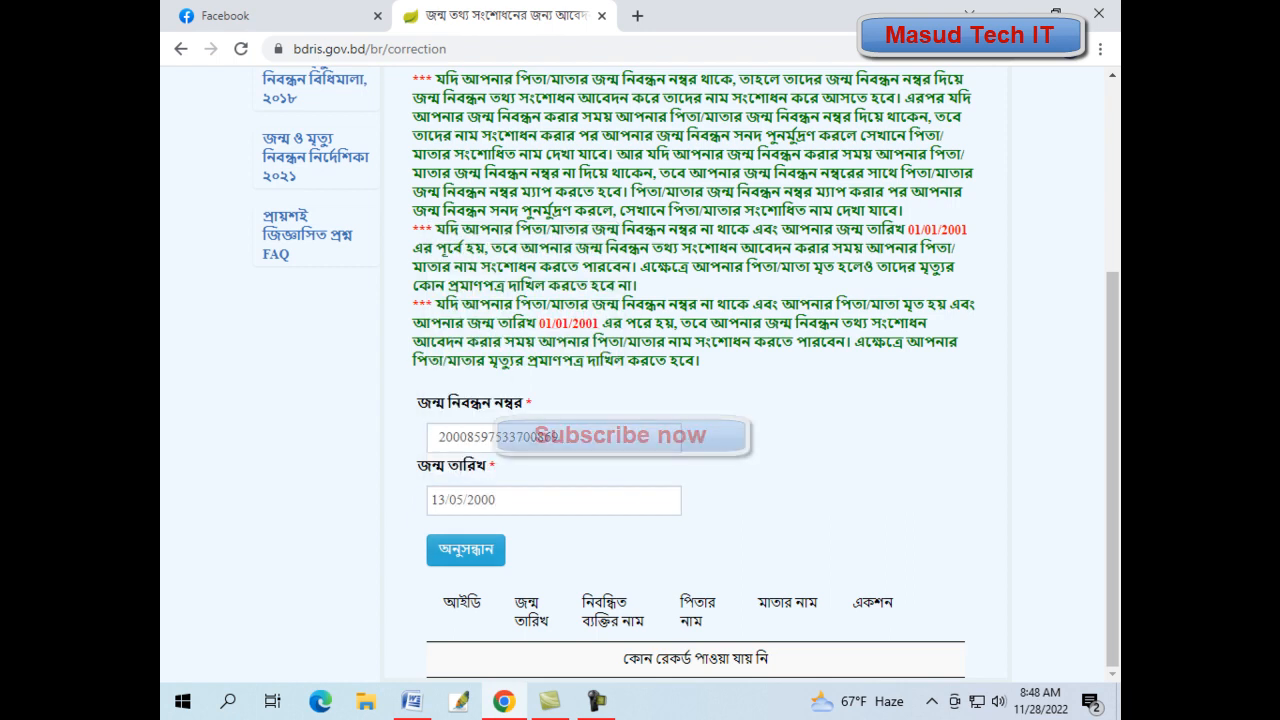
{"action": "left_click", "coordinate": [466, 550]}
- Select the found birth record with নির্বাচন করুন and confirm it with কনফার্ম
{"action": "scroll", "coordinate": [466, 550], "scroll_direction": "down", "scroll_amount": 1}
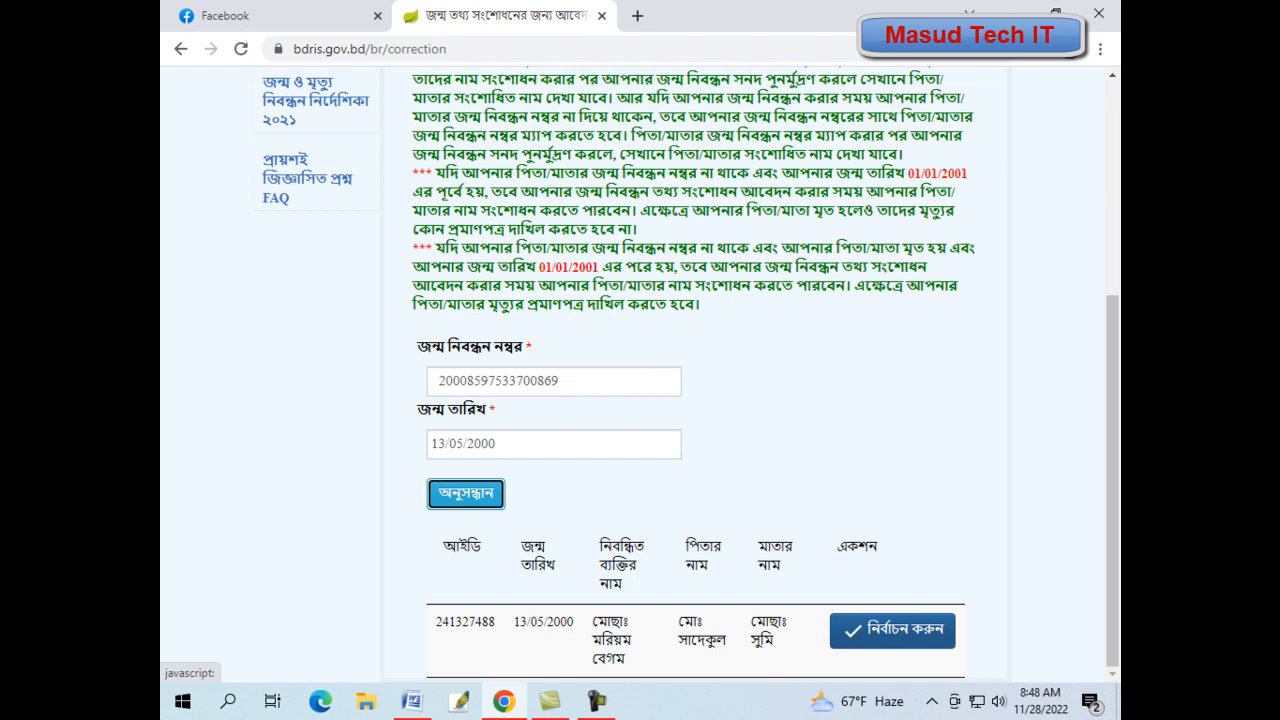
{"action": "left_click", "coordinate": [892, 629]}
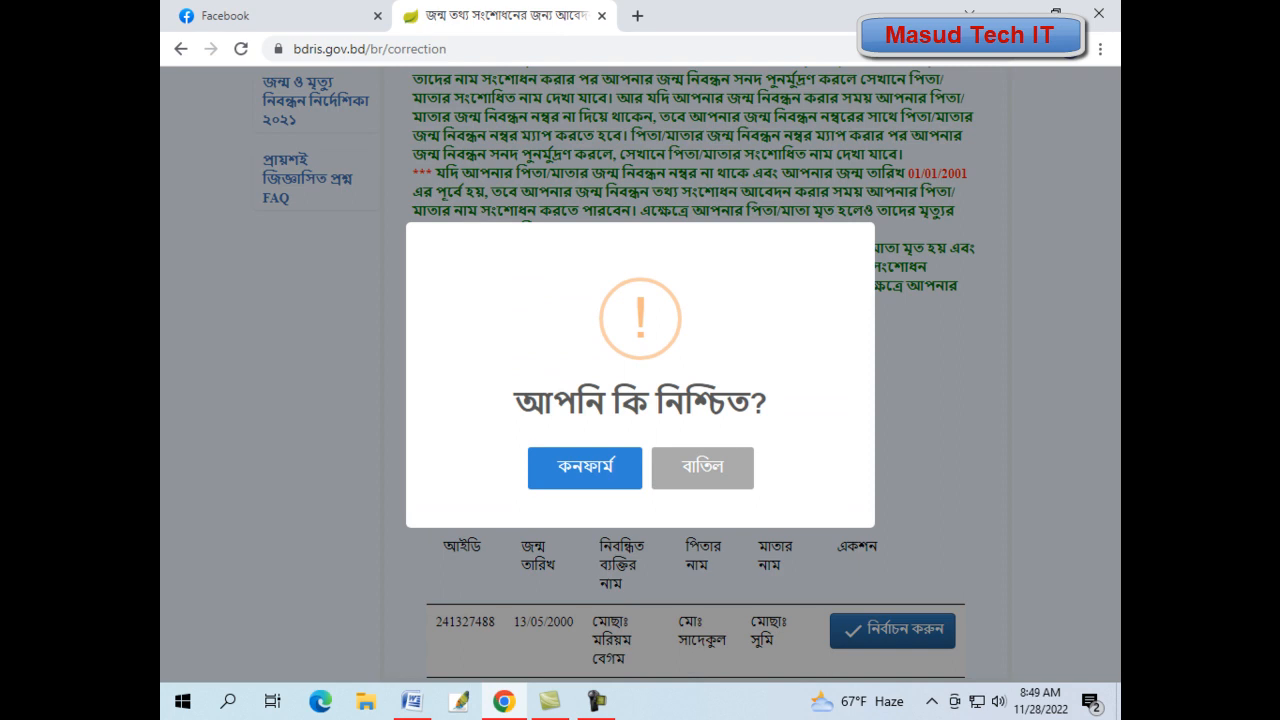
{"action": "left_click", "coordinate": [585, 467]}
{"action": "scroll", "coordinate": [640, 375], "scroll_direction": "up", "scroll_amount": 3}
- Scroll through the correction form and open the বিষয় dropdown of correction subjects
{"action": "scroll", "coordinate": [640, 375], "scroll_direction": "down", "scroll_amount": 6}
{"action": "scroll", "coordinate": [640, 375], "scroll_direction": "up", "scroll_amount": 10}
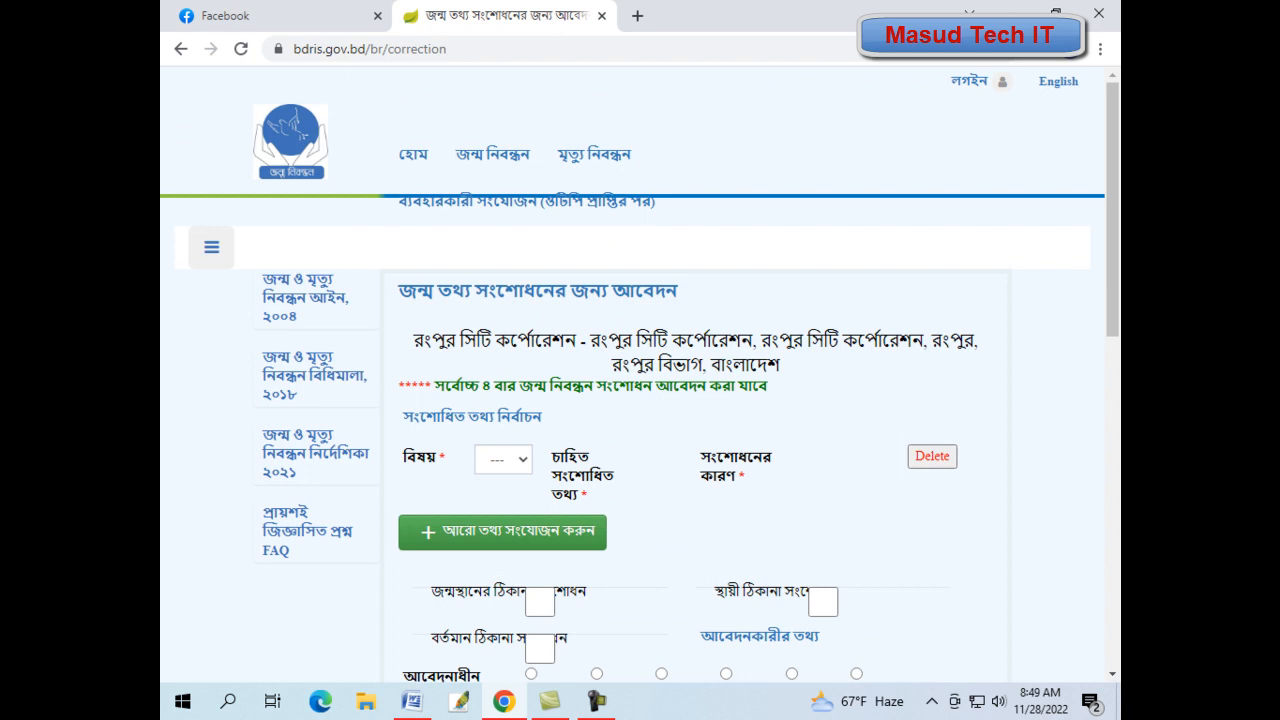
{"action": "scroll", "coordinate": [640, 375], "scroll_direction": "down", "scroll_amount": 1}
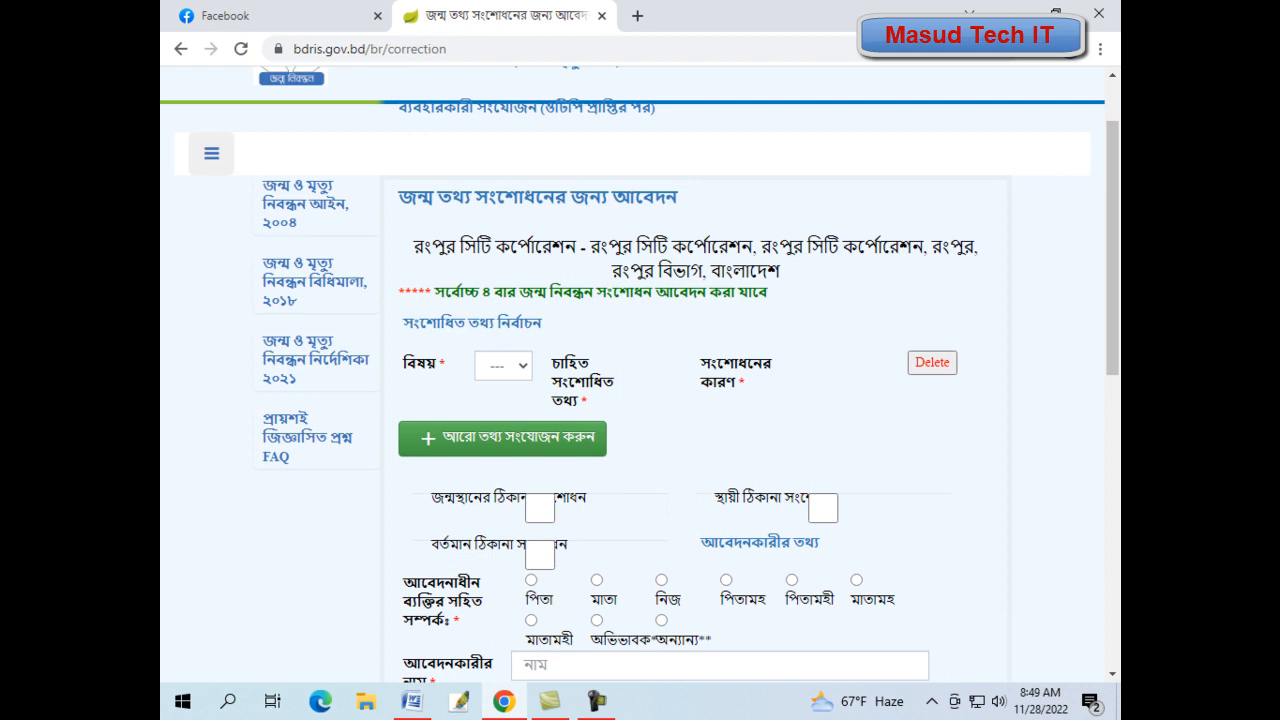
{"action": "scroll", "coordinate": [640, 375], "scroll_direction": "up", "scroll_amount": 1}
{"action": "scroll", "coordinate": [640, 375], "scroll_direction": "down", "scroll_amount": 2}
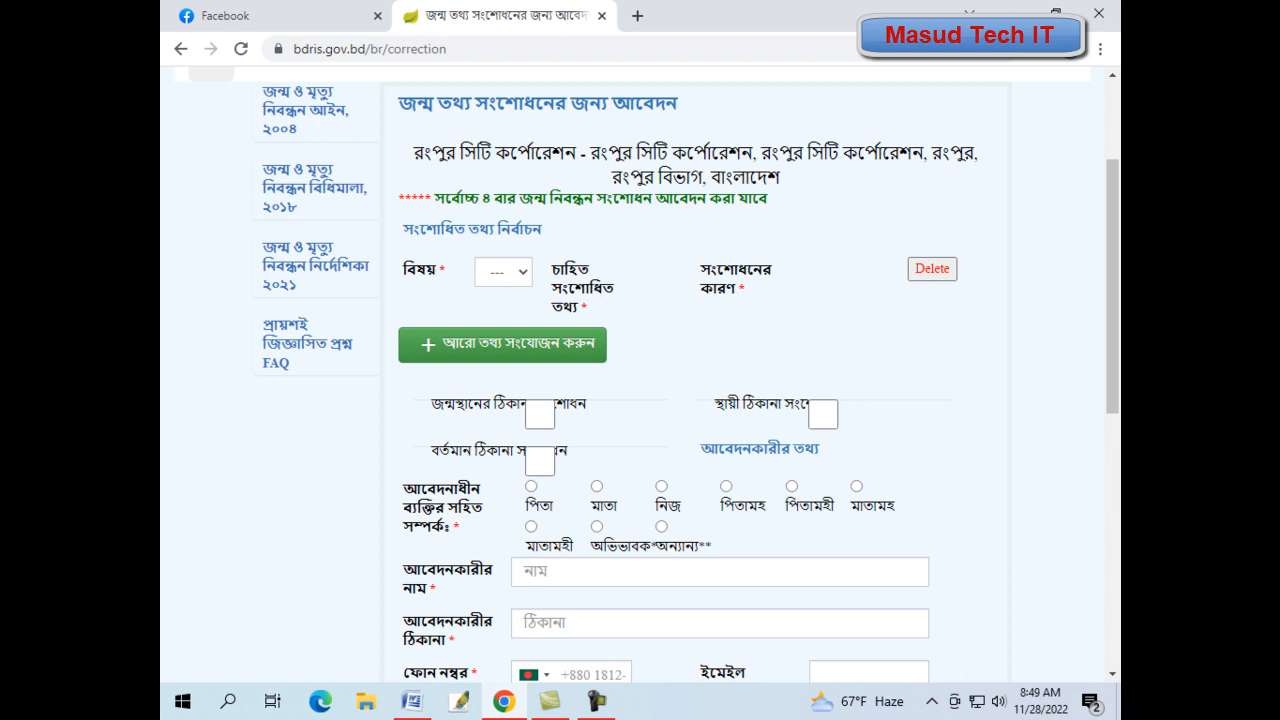
{"action": "left_click", "coordinate": [504, 272]}
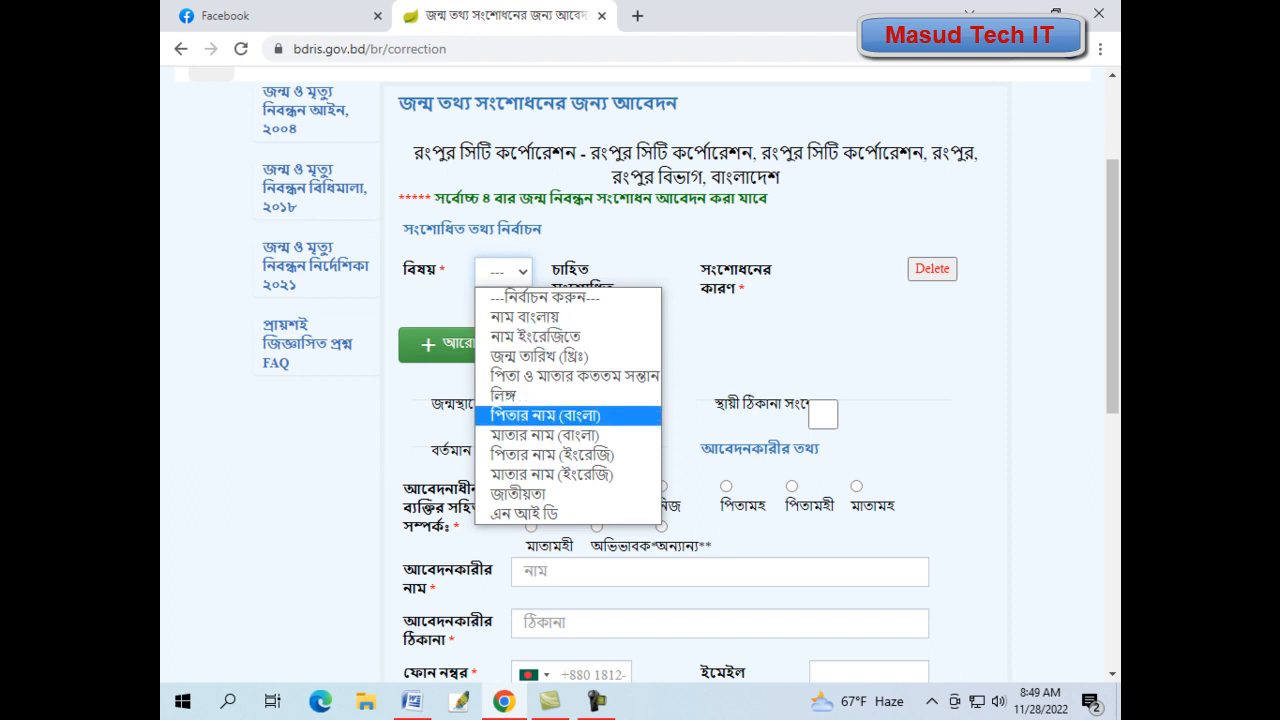
- Correct পিতার নাম (বাংলা) with the new Unicode name, reason ভুল লিপিবদ্ধ করা হয়েছিল, and add a second row
{"action": "left_click", "coordinate": [545, 416]}
{"action": "left_click", "coordinate": [652, 272]}
{"action": "left_click", "coordinate": [931, 701]}
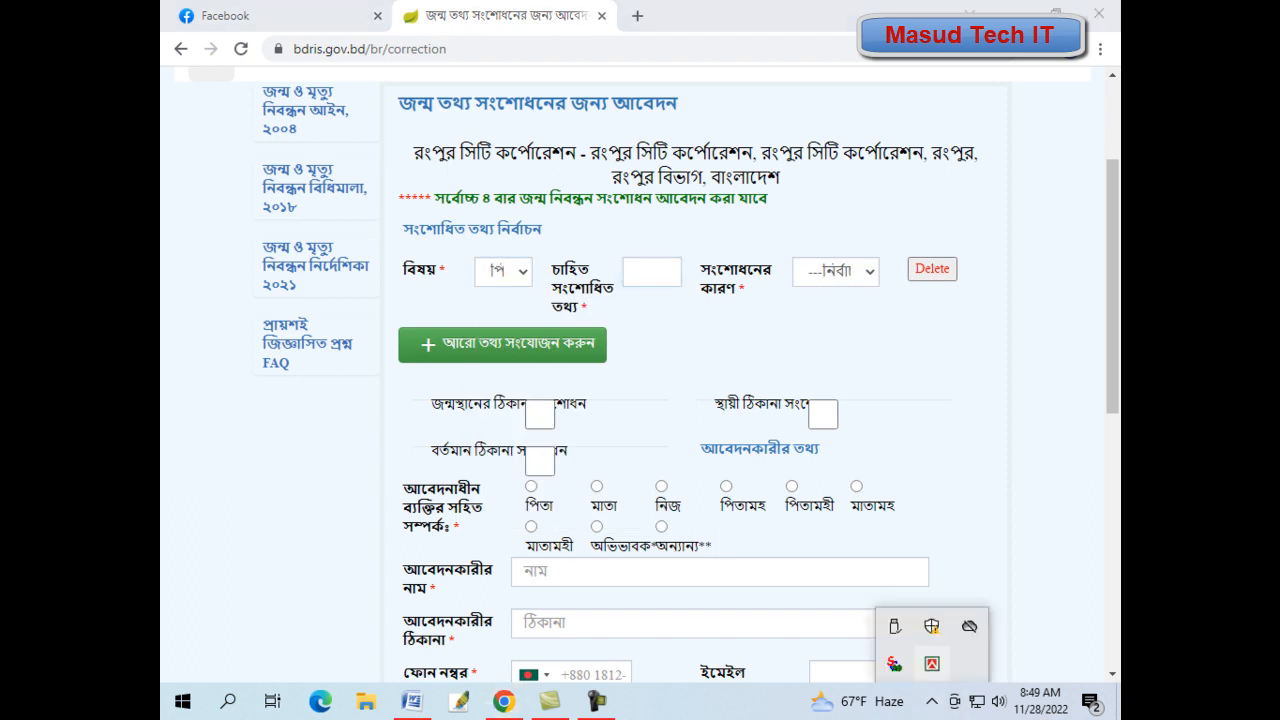
{"action": "right_click", "coordinate": [931, 663]}
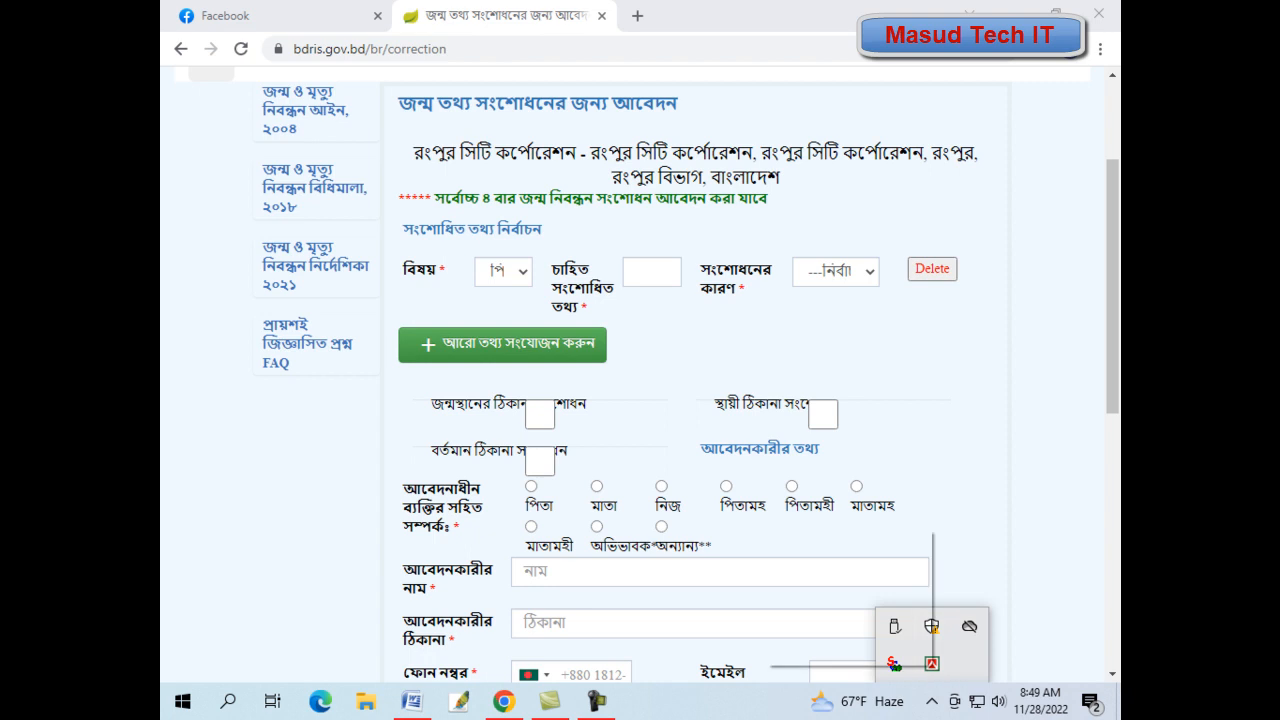
{"action": "left_click", "coordinate": [838, 538]}
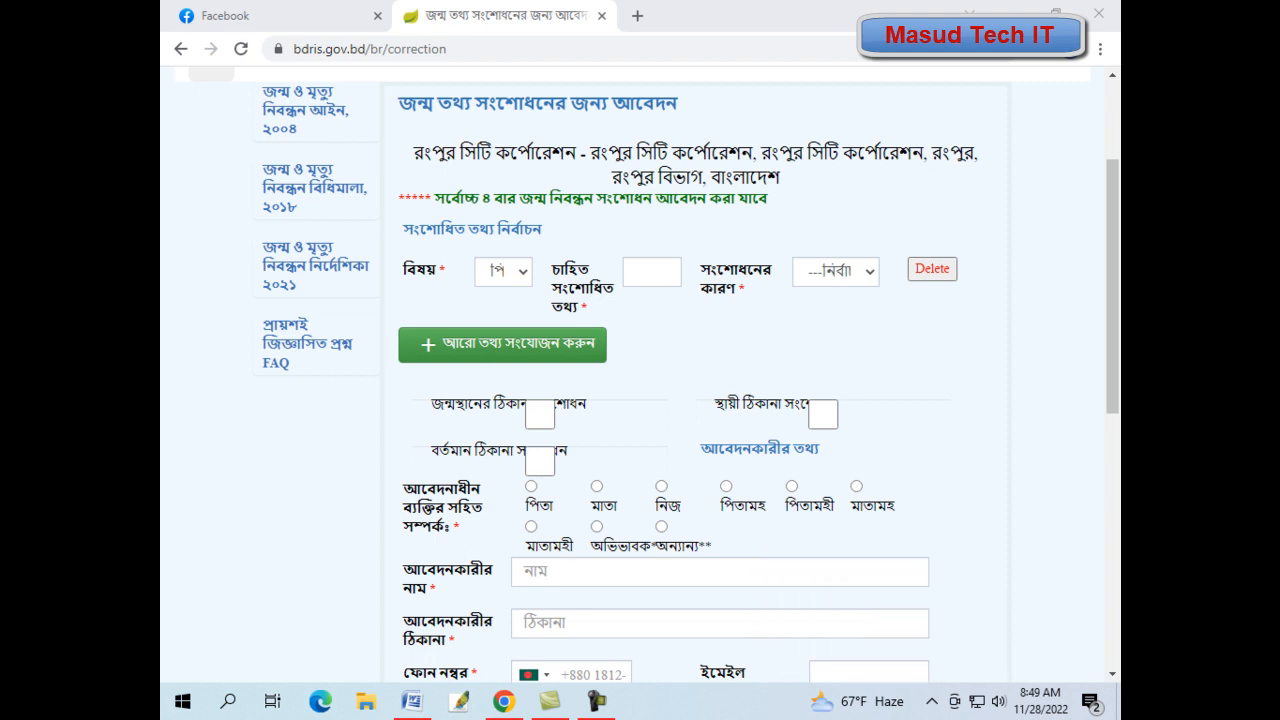
{"action": "left_click", "coordinate": [651, 272]}
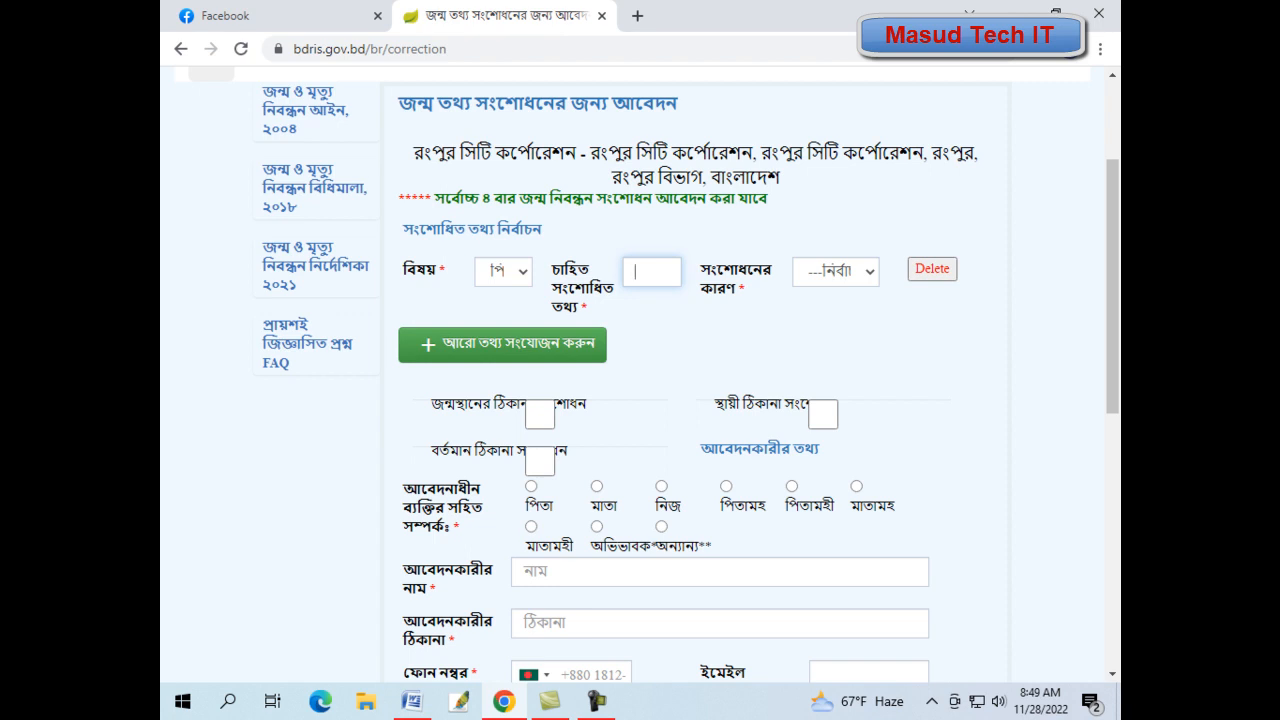
{"action": "left_click", "coordinate": [836, 272]}
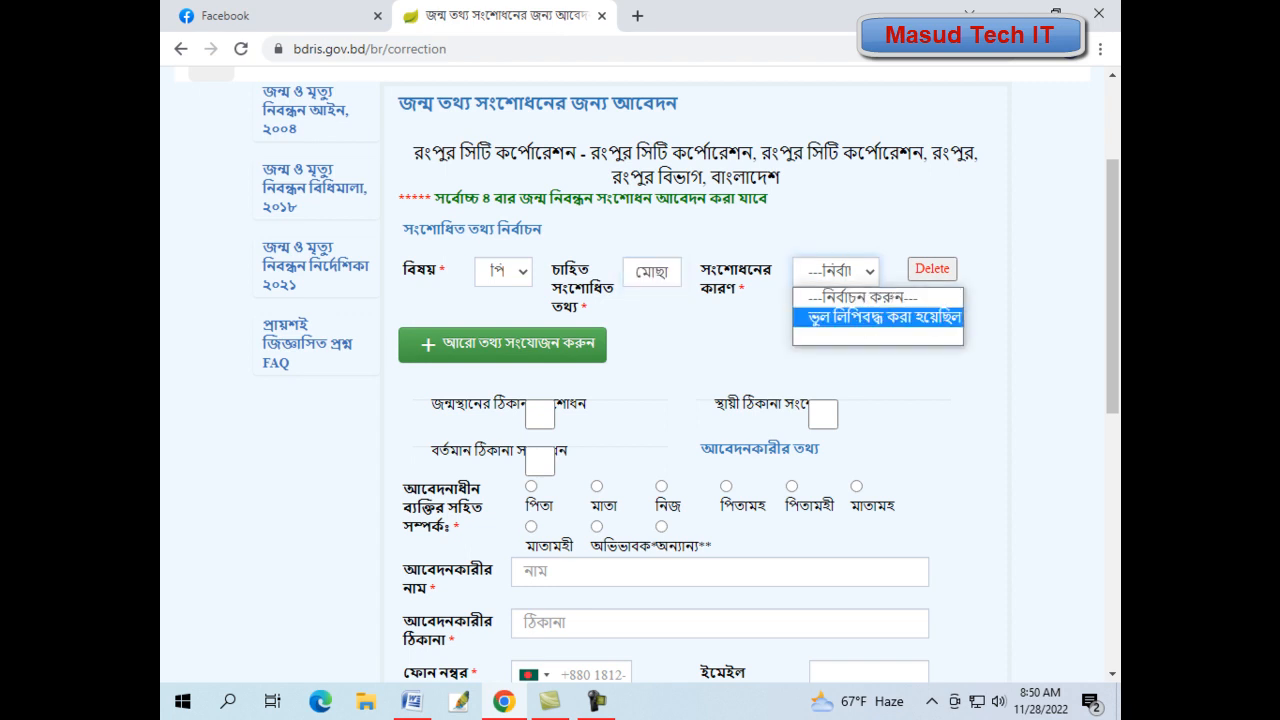
{"action": "left_click", "coordinate": [877, 317]}
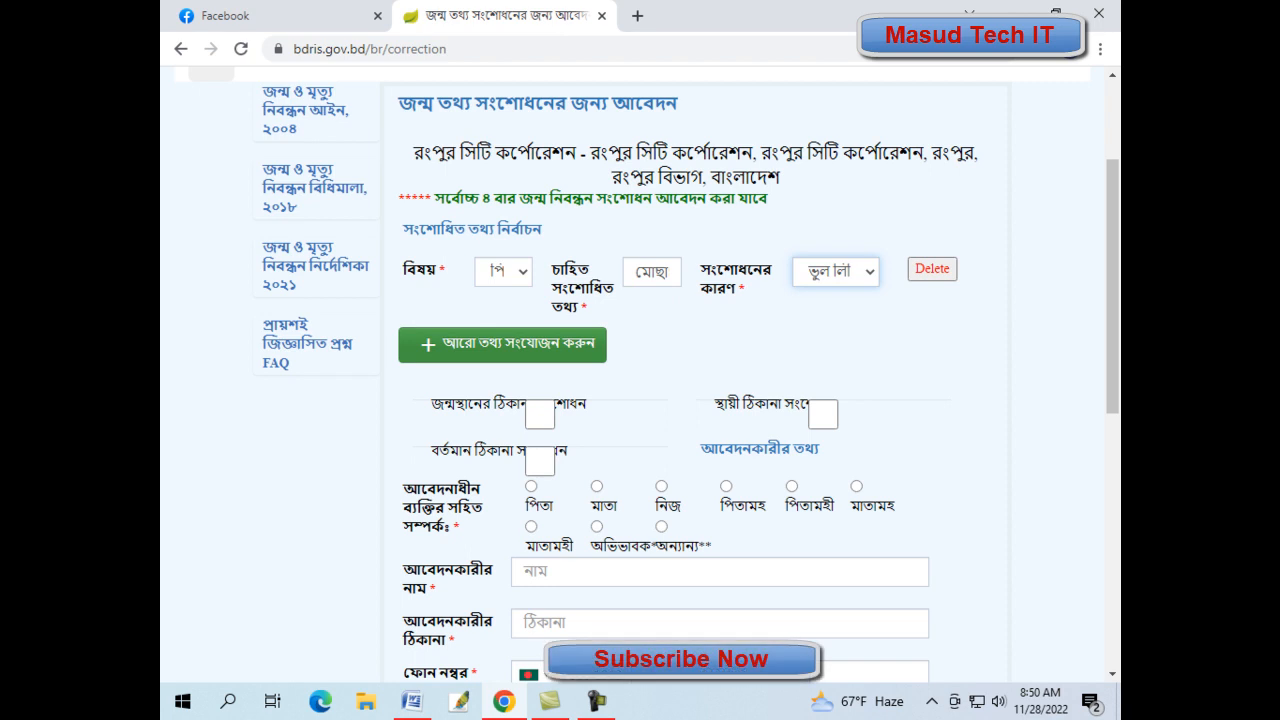
{"action": "left_click", "coordinate": [502, 344]}
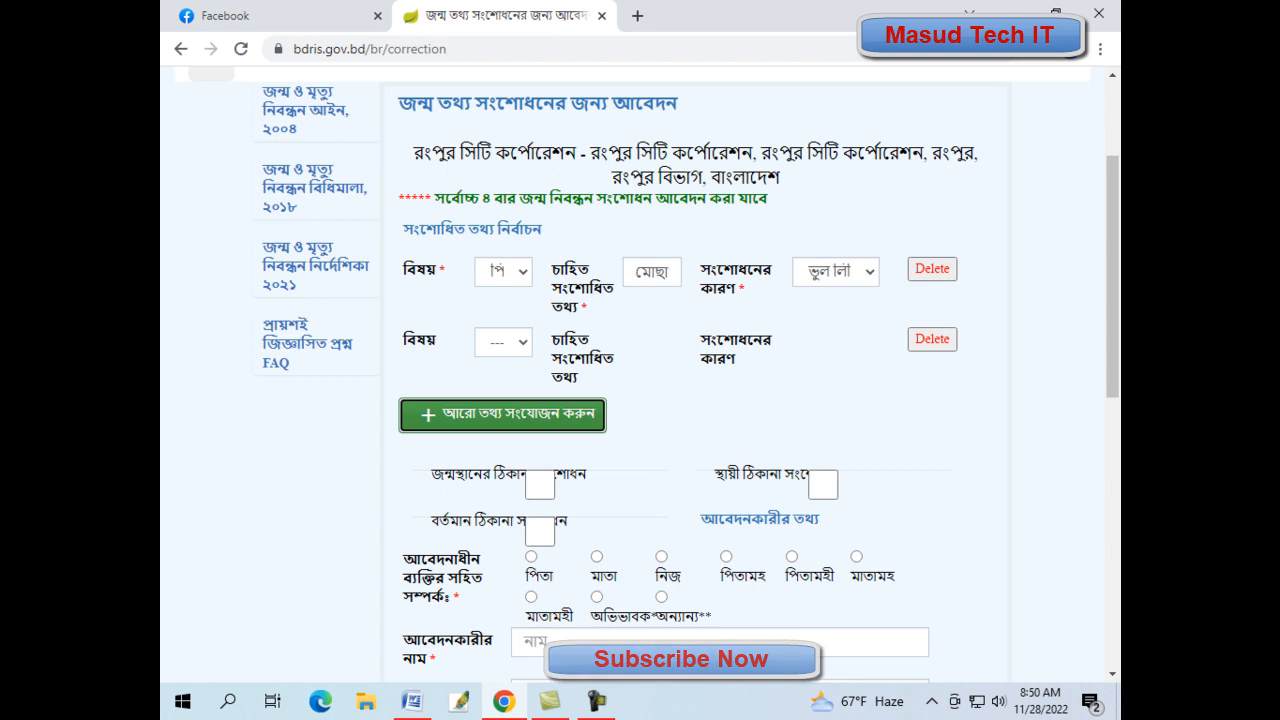
- Set the second row's subject to মাতার নাম (ইংরেজি) and switch the keyboard layout to English
{"action": "left_click", "coordinate": [502, 342]}
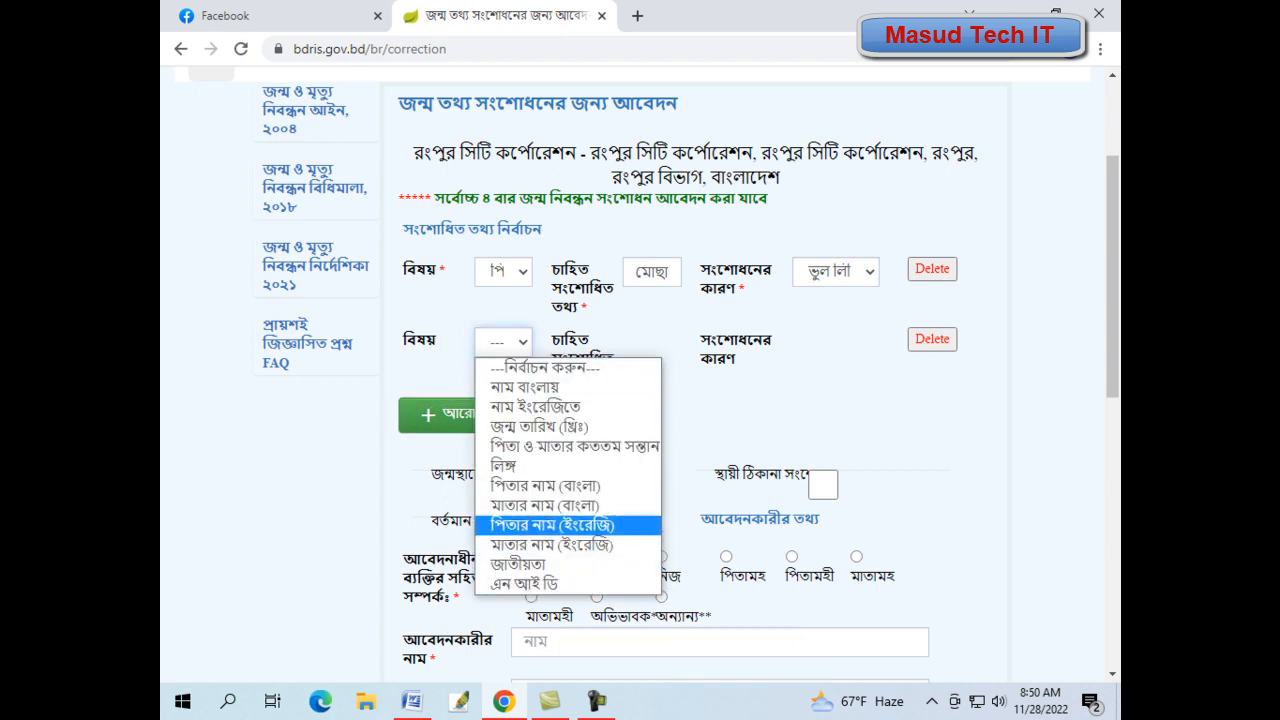
{"action": "left_click", "coordinate": [552, 544]}
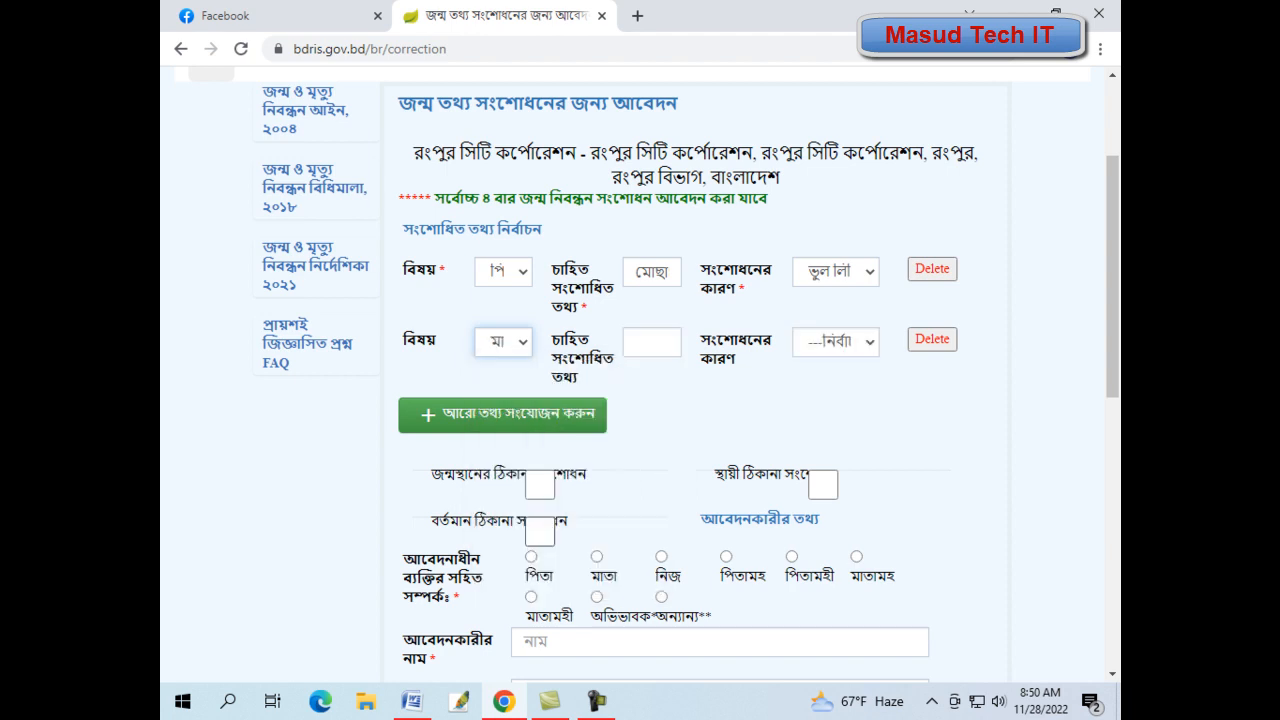
{"action": "left_click", "coordinate": [634, 341]}
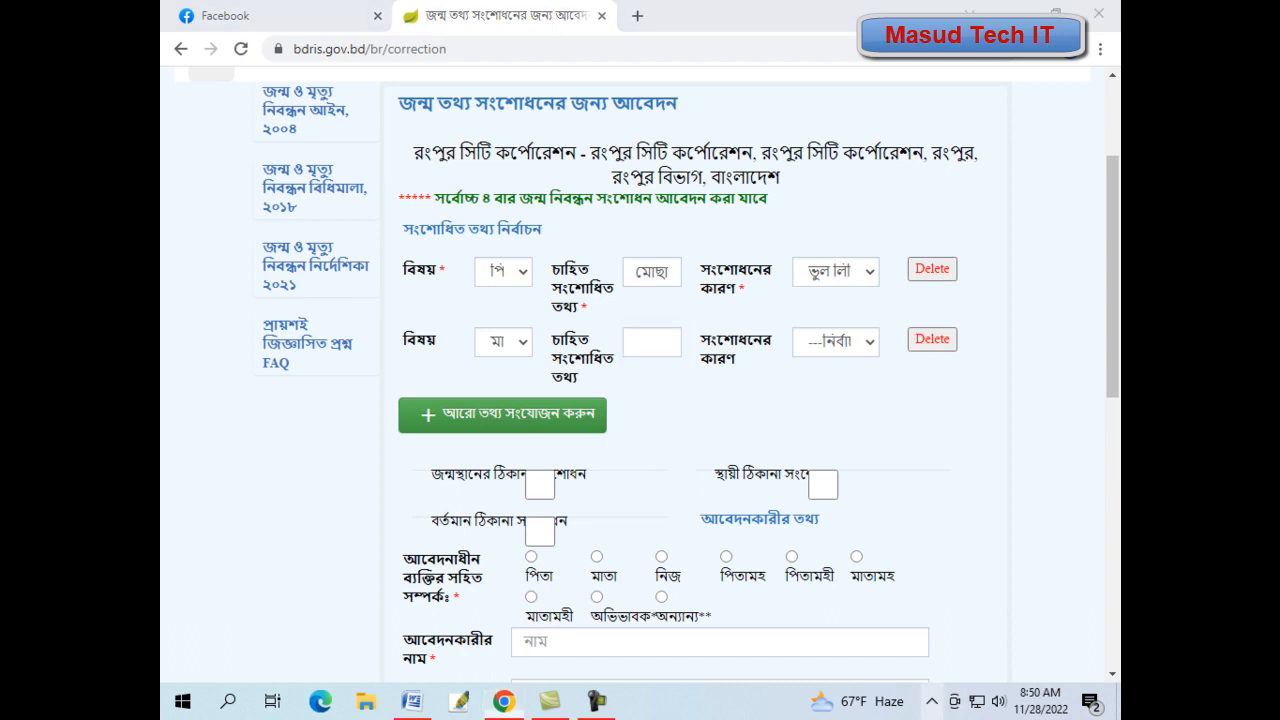
{"action": "right_click", "coordinate": [935, 703]}
{"action": "left_click", "coordinate": [931, 701]}
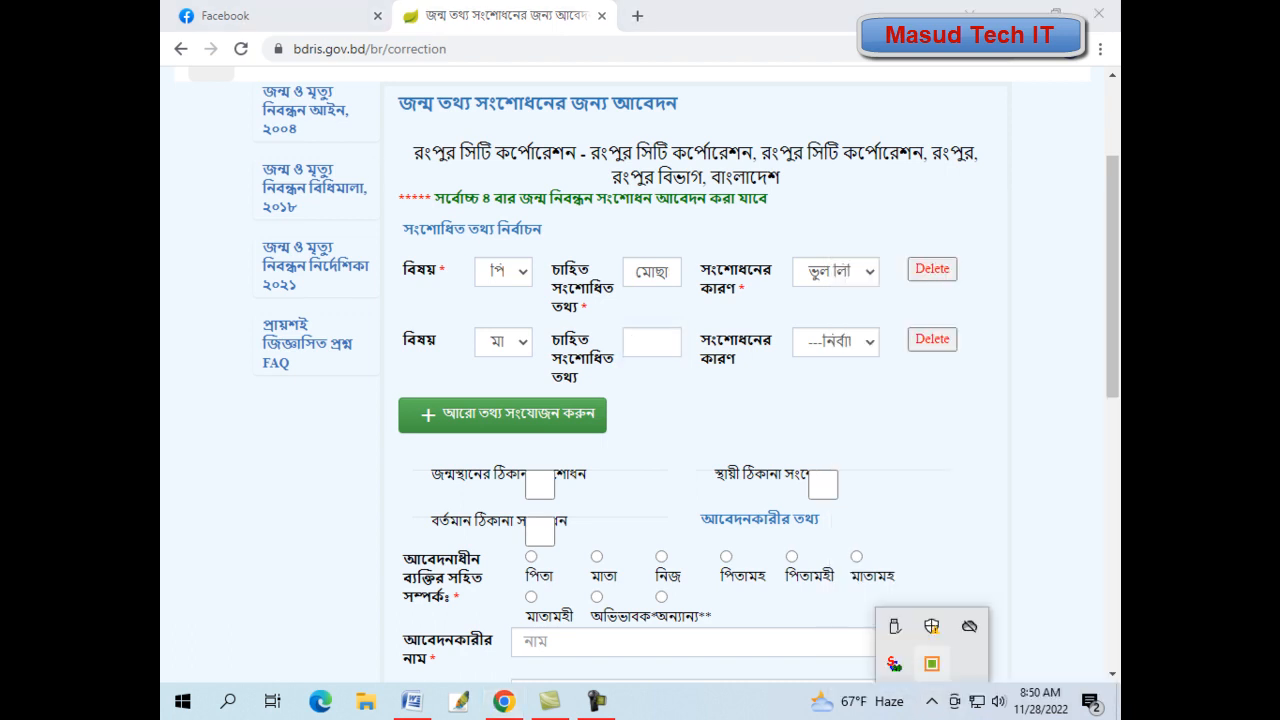
{"action": "right_click", "coordinate": [929, 663]}
{"action": "left_click", "coordinate": [840, 601]}
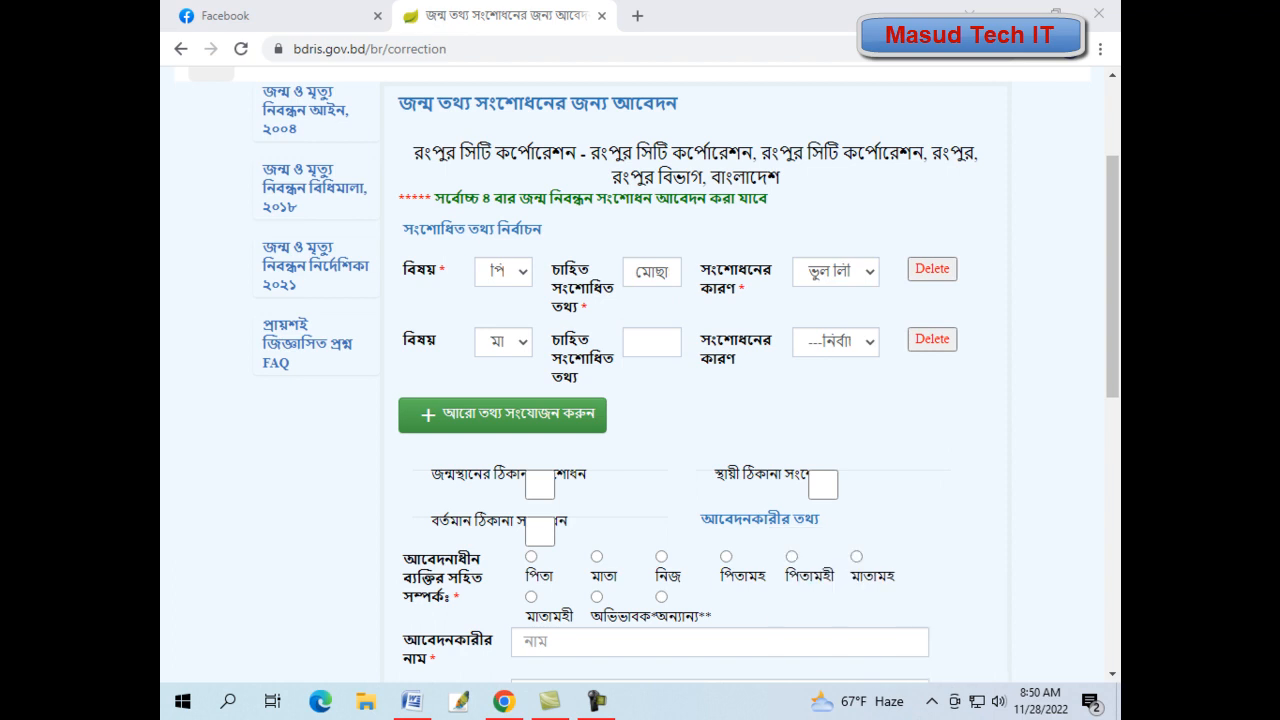
- Enter the mother's corrected English name and choose reason ভুল লিপিবদ্ধ করা হয়েছিল
{"action": "left_click", "coordinate": [636, 341]}
{"action": "type", "text": "ম"}
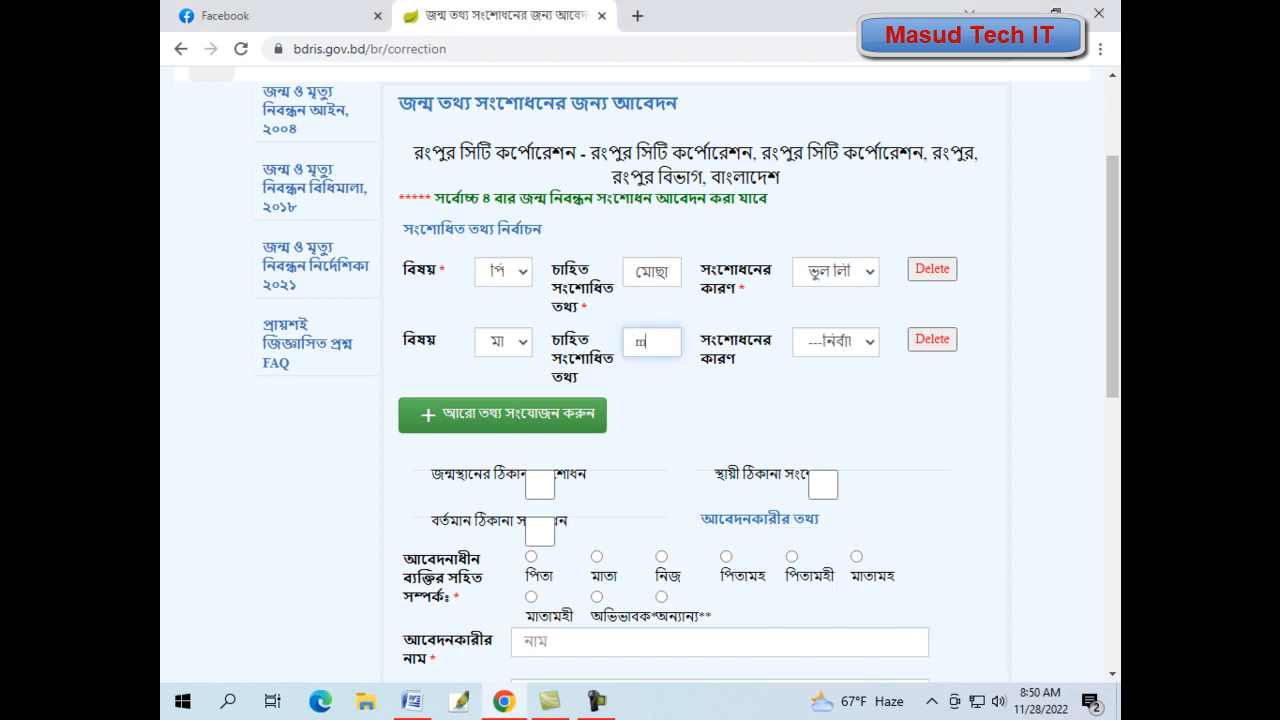
{"action": "left_click", "coordinate": [836, 342]}
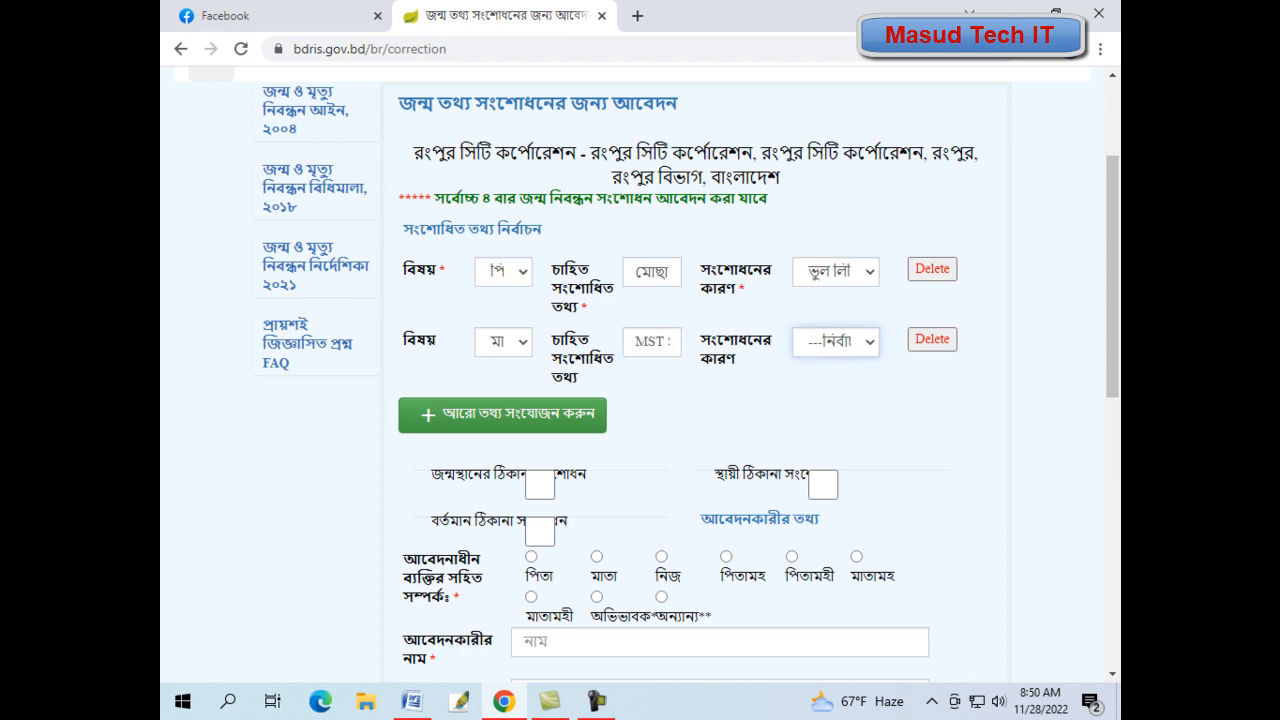
{"action": "left_click", "coordinate": [880, 387]}
{"action": "scroll", "coordinate": [815, 344], "scroll_direction": "down", "scroll_amount": 3}
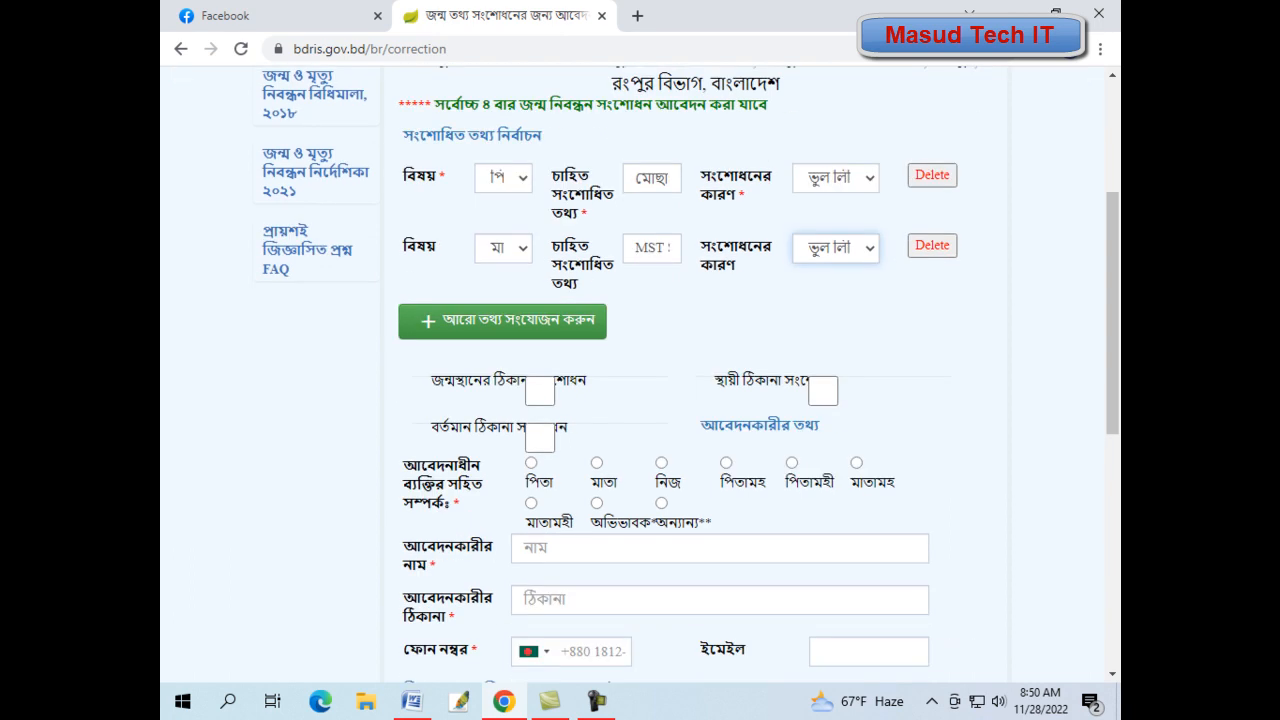
{"action": "scroll", "coordinate": [815, 63], "scroll_direction": "up", "scroll_amount": 2}
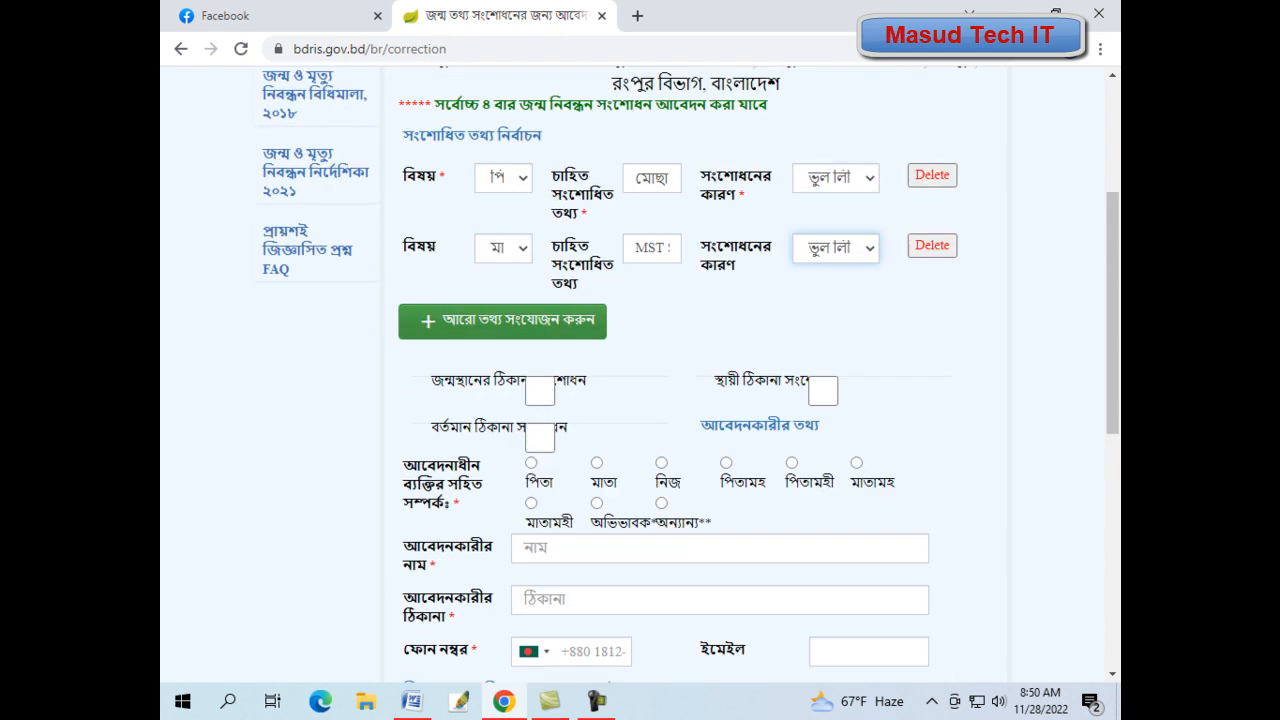
{"action": "left_click", "coordinate": [502, 320]}
{"action": "left_click", "coordinate": [503, 318]}
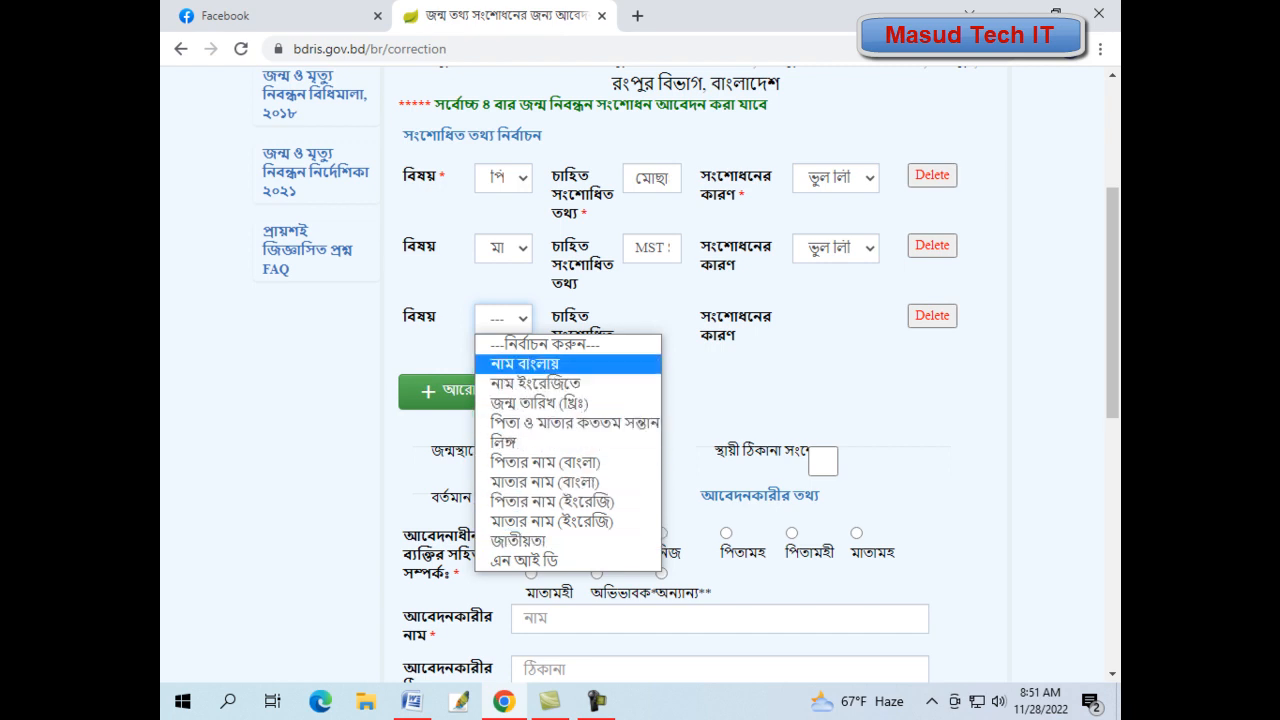
{"action": "left_click", "coordinate": [720, 362]}
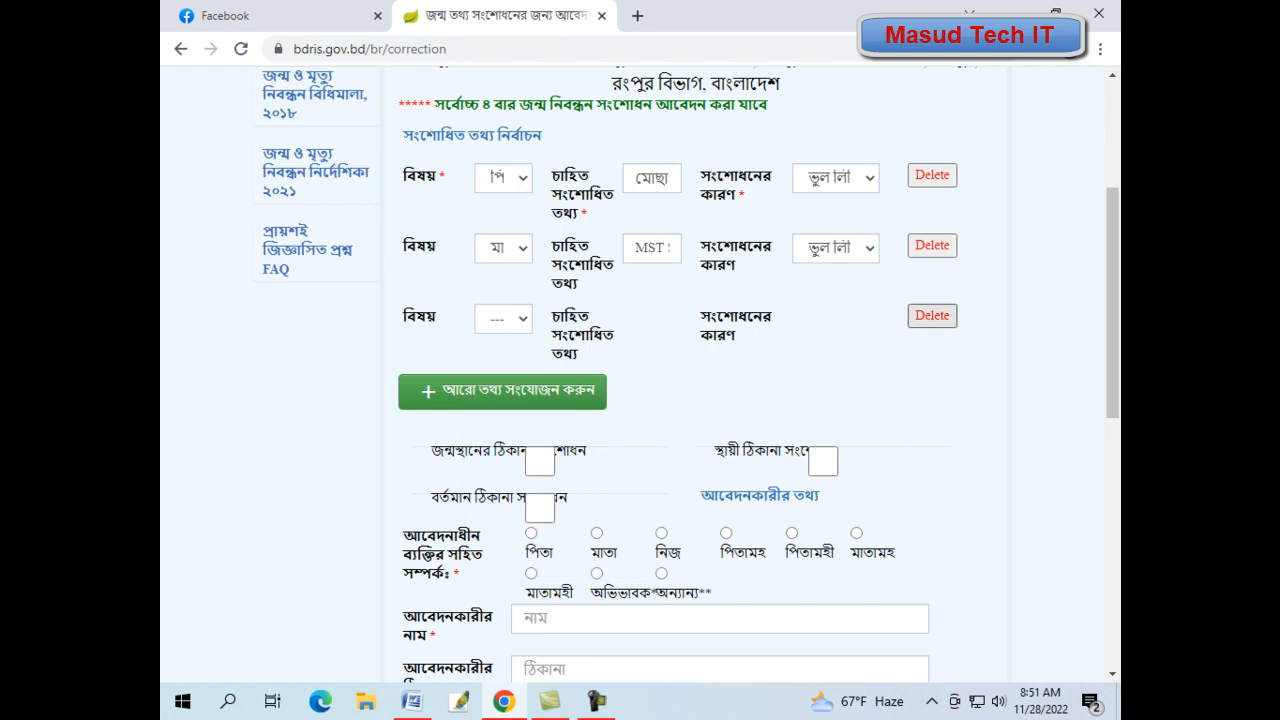
{"action": "left_click", "coordinate": [932, 315]}
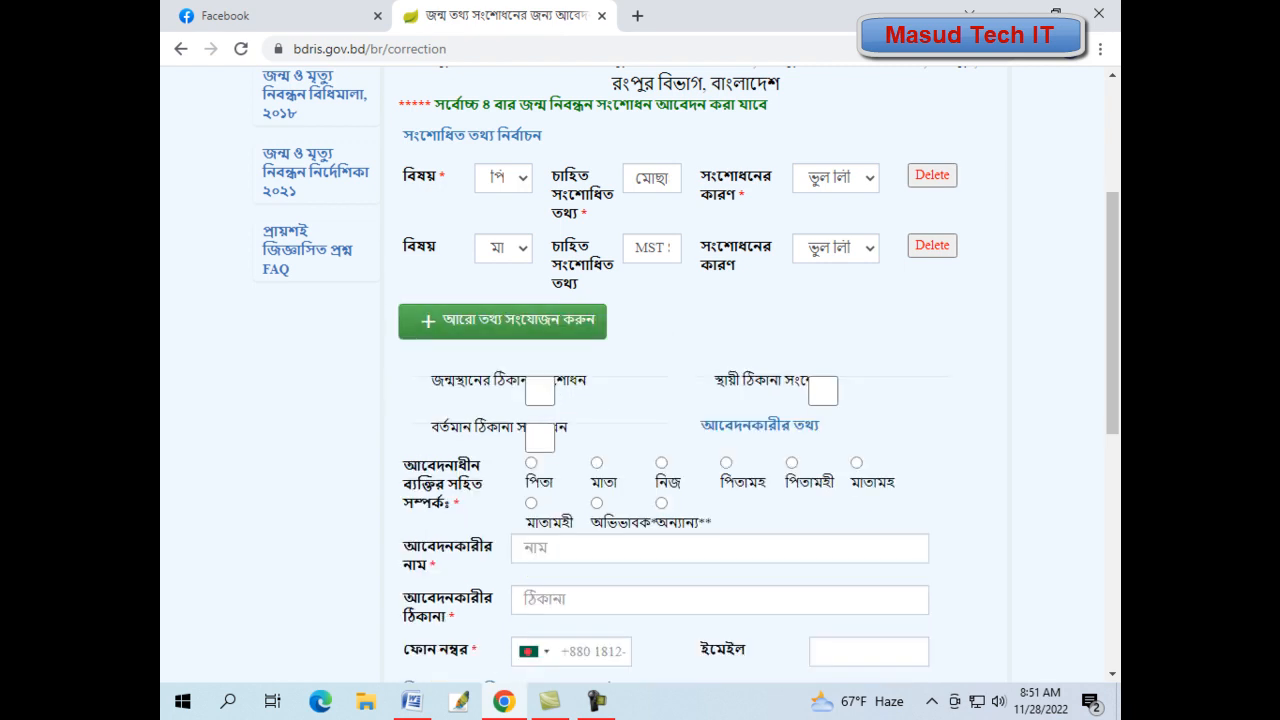
{"action": "scroll", "coordinate": [690, 366], "scroll_direction": "down", "scroll_amount": 1}
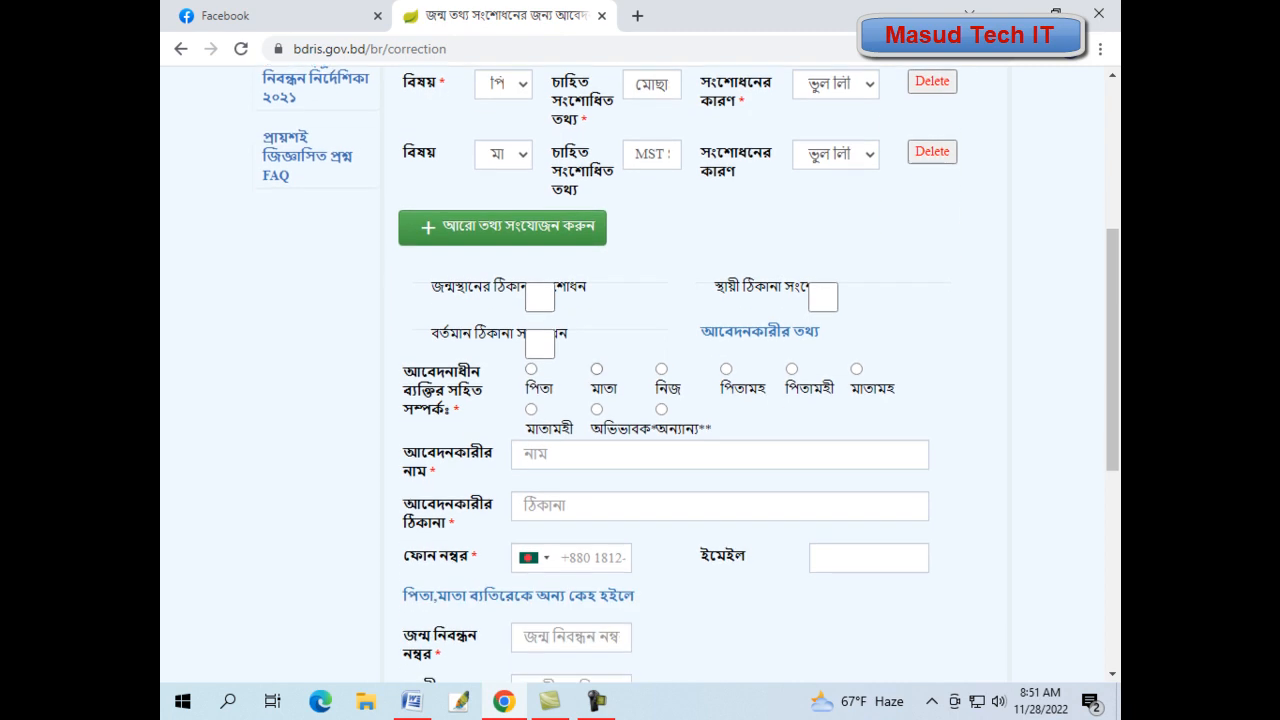
- Tick the birthplace, permanent and present address correction sections
{"action": "left_click", "coordinate": [539, 297]}
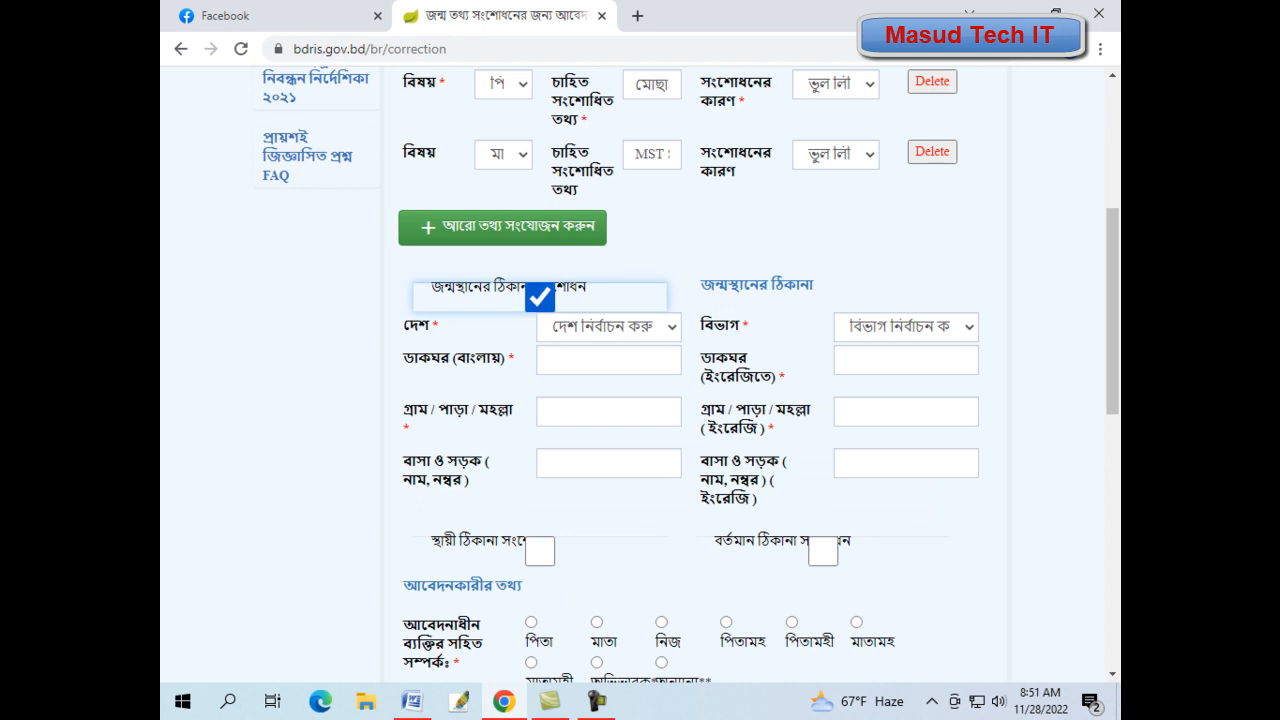
{"action": "scroll", "coordinate": [640, 380], "scroll_direction": "down", "scroll_amount": 2}
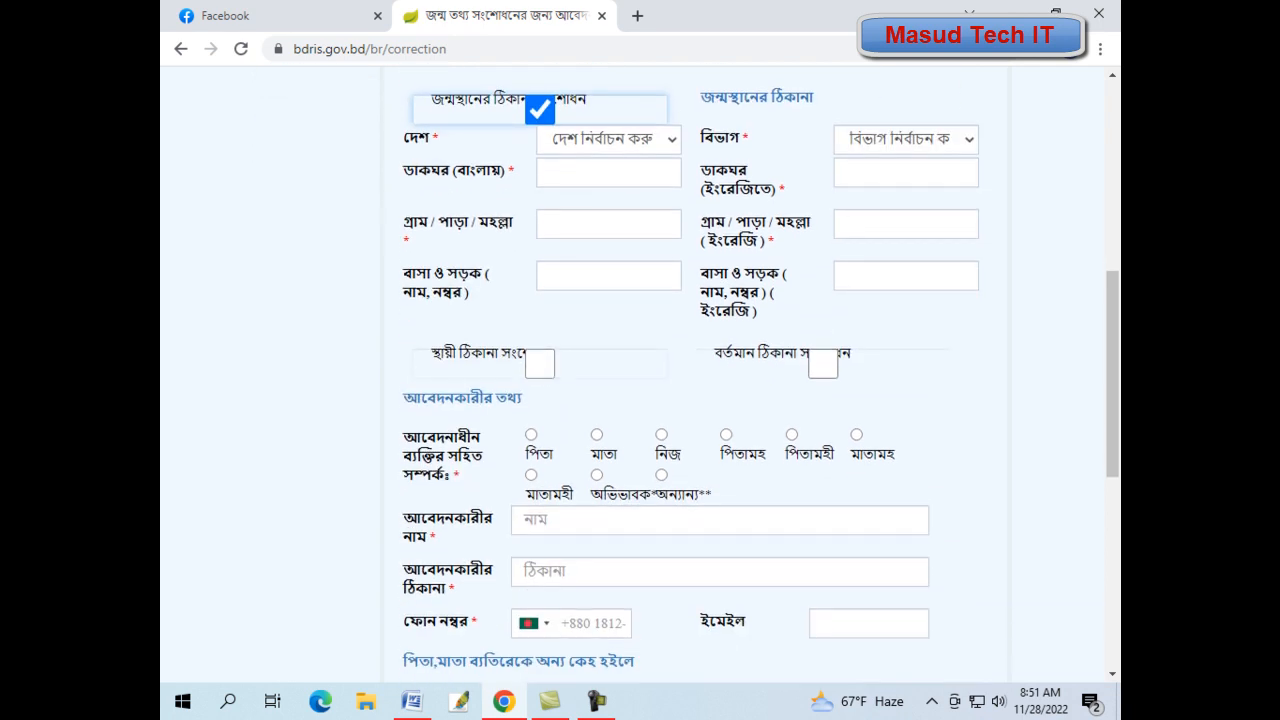
{"action": "left_click", "coordinate": [540, 364]}
{"action": "scroll", "coordinate": [640, 380], "scroll_direction": "down", "scroll_amount": 4}
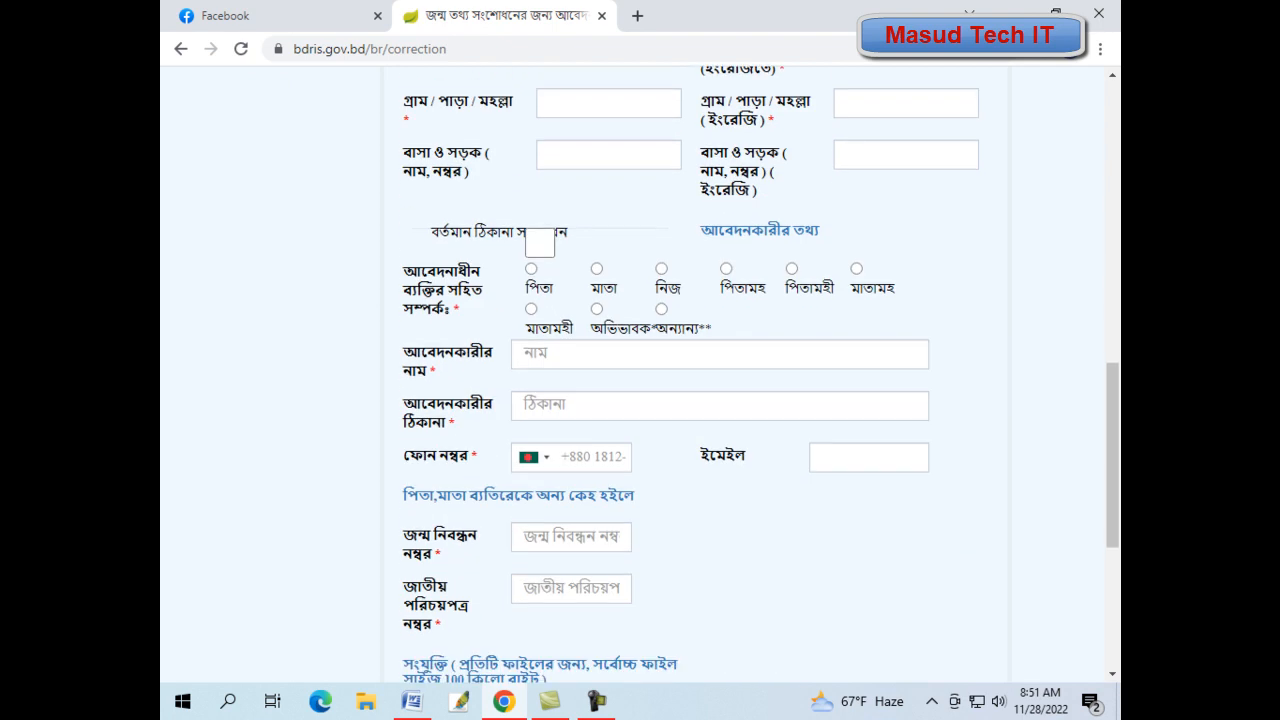
{"action": "scroll", "coordinate": [640, 380], "scroll_direction": "up", "scroll_amount": 5}
{"action": "scroll", "coordinate": [640, 380], "scroll_direction": "down", "scroll_amount": 1}
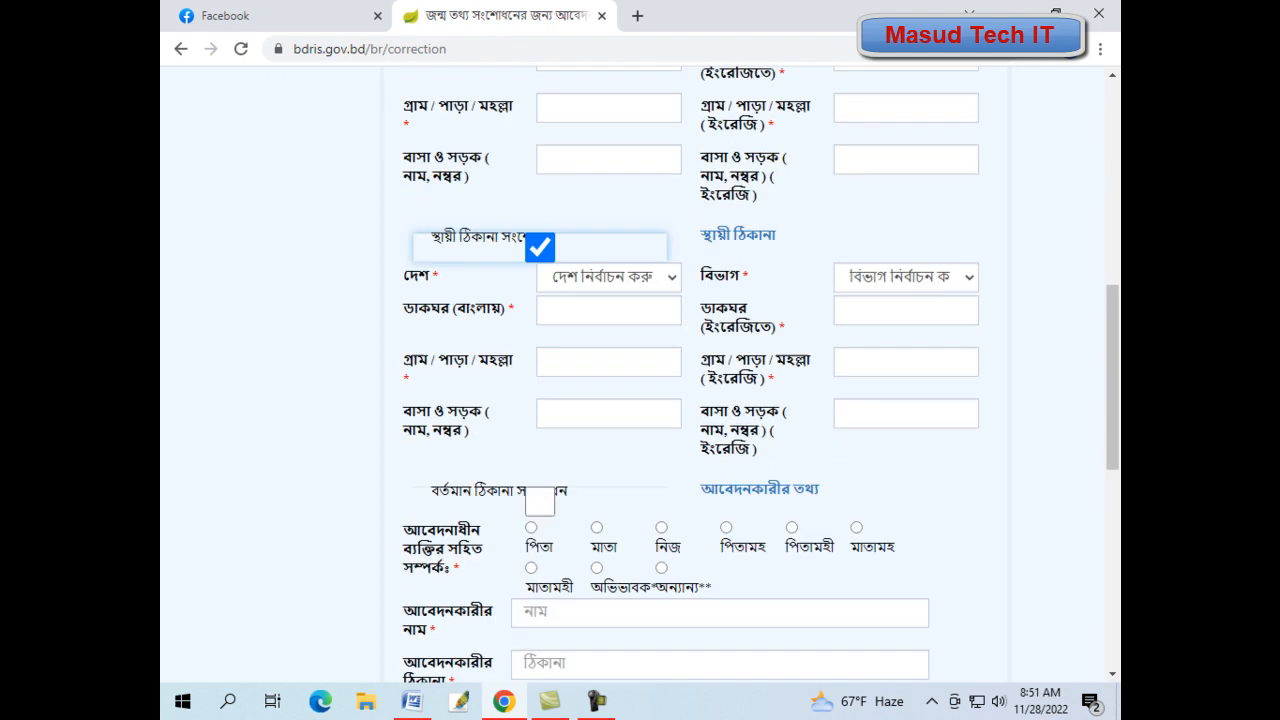
{"action": "scroll", "coordinate": [640, 380], "scroll_direction": "up", "scroll_amount": 3}
{"action": "scroll", "coordinate": [640, 380], "scroll_direction": "down", "scroll_amount": 4}
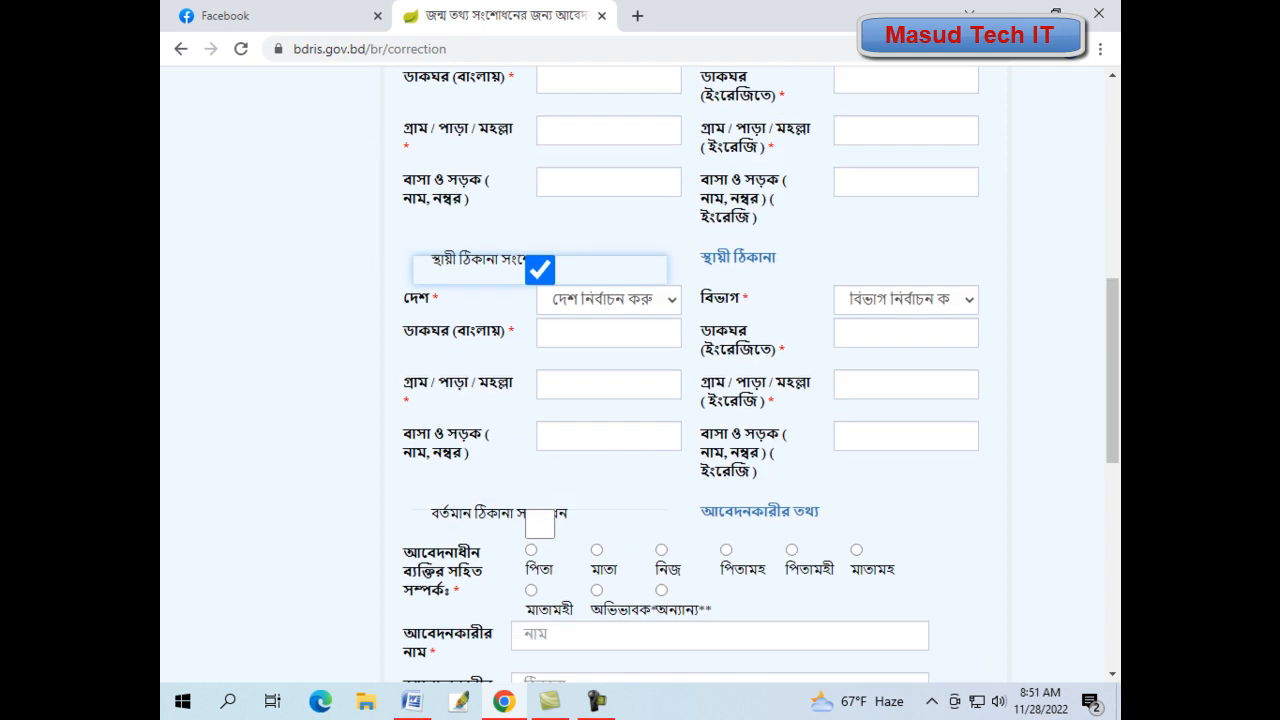
{"action": "left_click", "coordinate": [540, 524]}
{"action": "scroll", "coordinate": [540, 524], "scroll_direction": "down", "scroll_amount": 5}
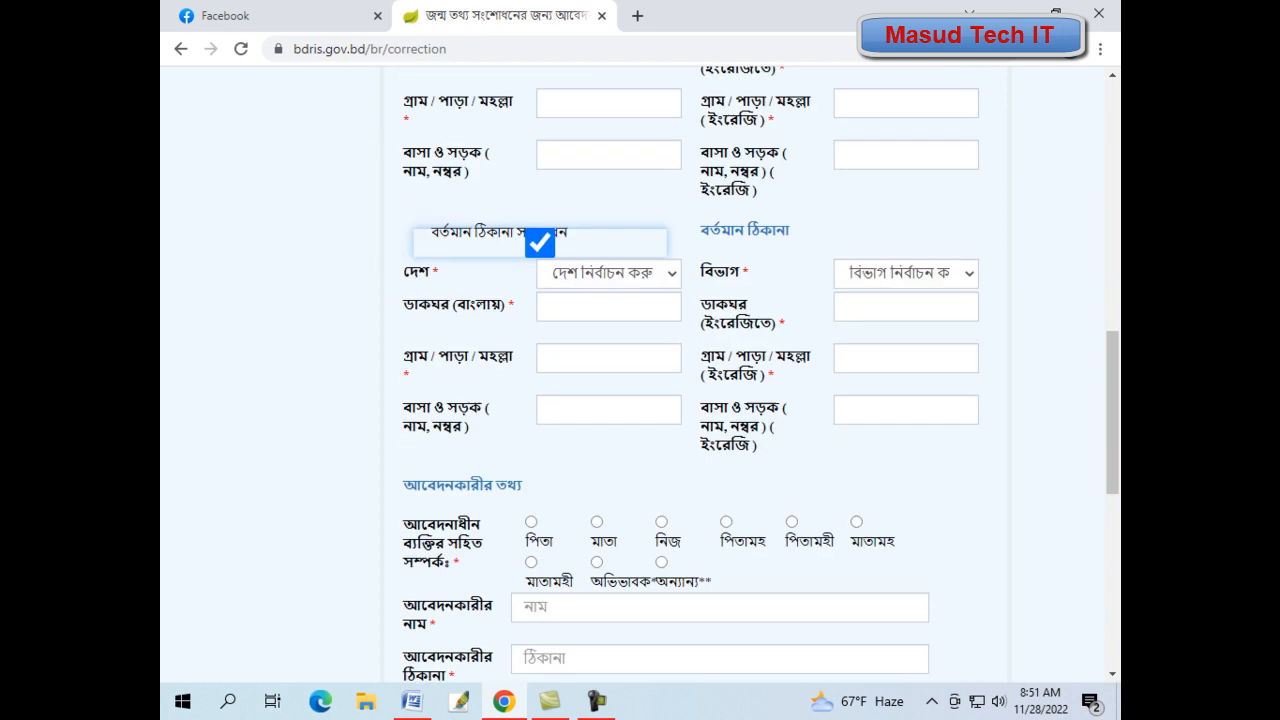
{"action": "scroll", "coordinate": [640, 380], "scroll_direction": "up", "scroll_amount": 5}
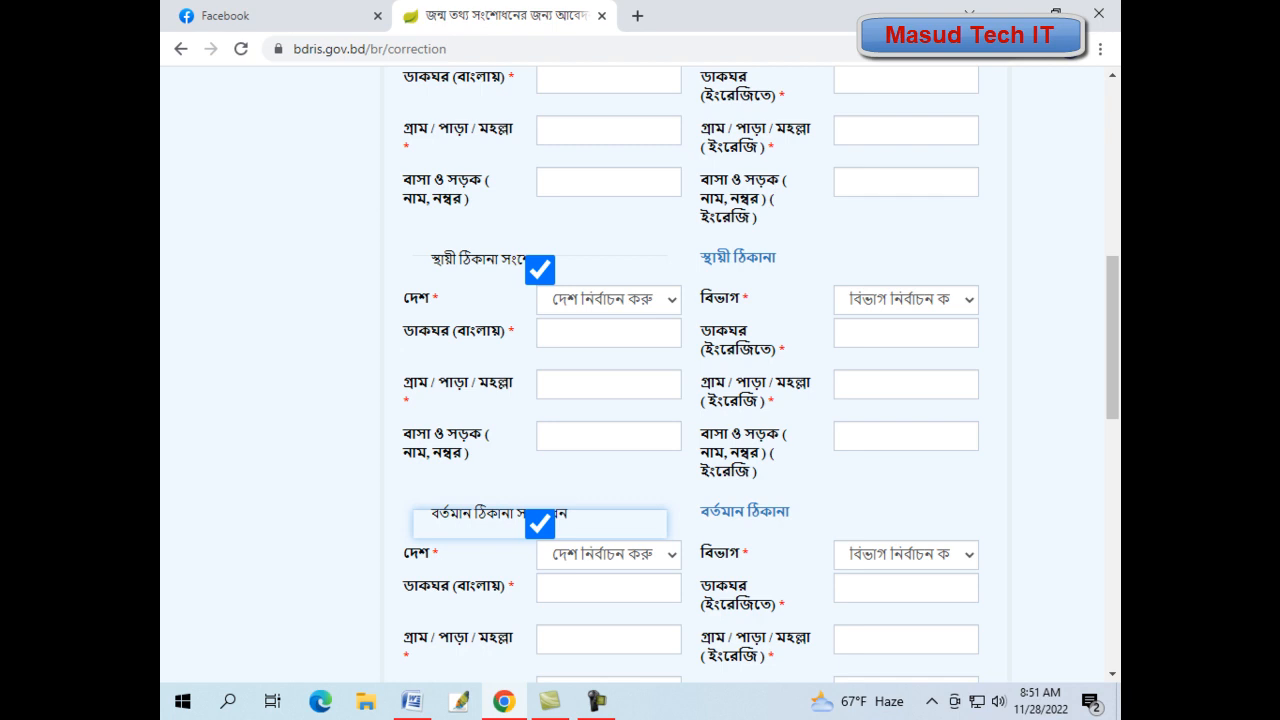
{"action": "scroll", "coordinate": [690, 375], "scroll_direction": "up", "scroll_amount": 2}
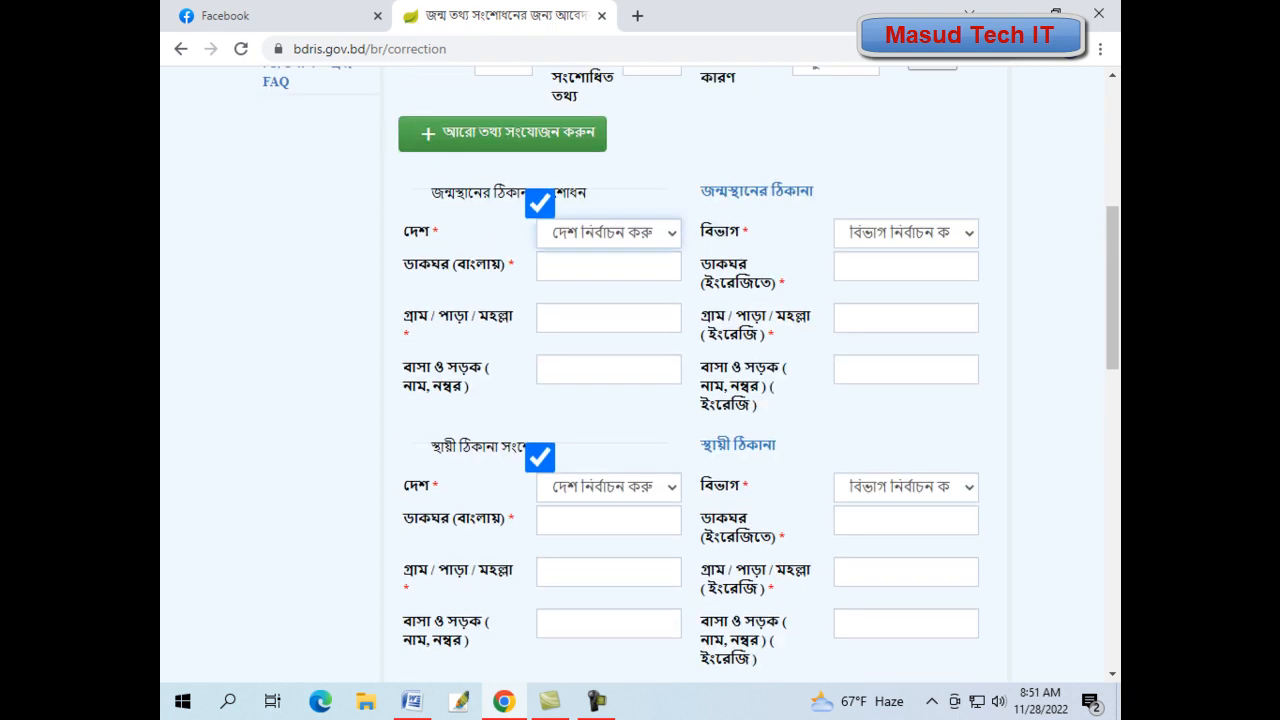
- Set the birthplace country to বাংলাদেশ and try opening the birthplace division list
{"action": "left_click", "coordinate": [609, 233]}
{"action": "left_click", "coordinate": [609, 233]}
{"action": "left_click", "coordinate": [609, 233]}
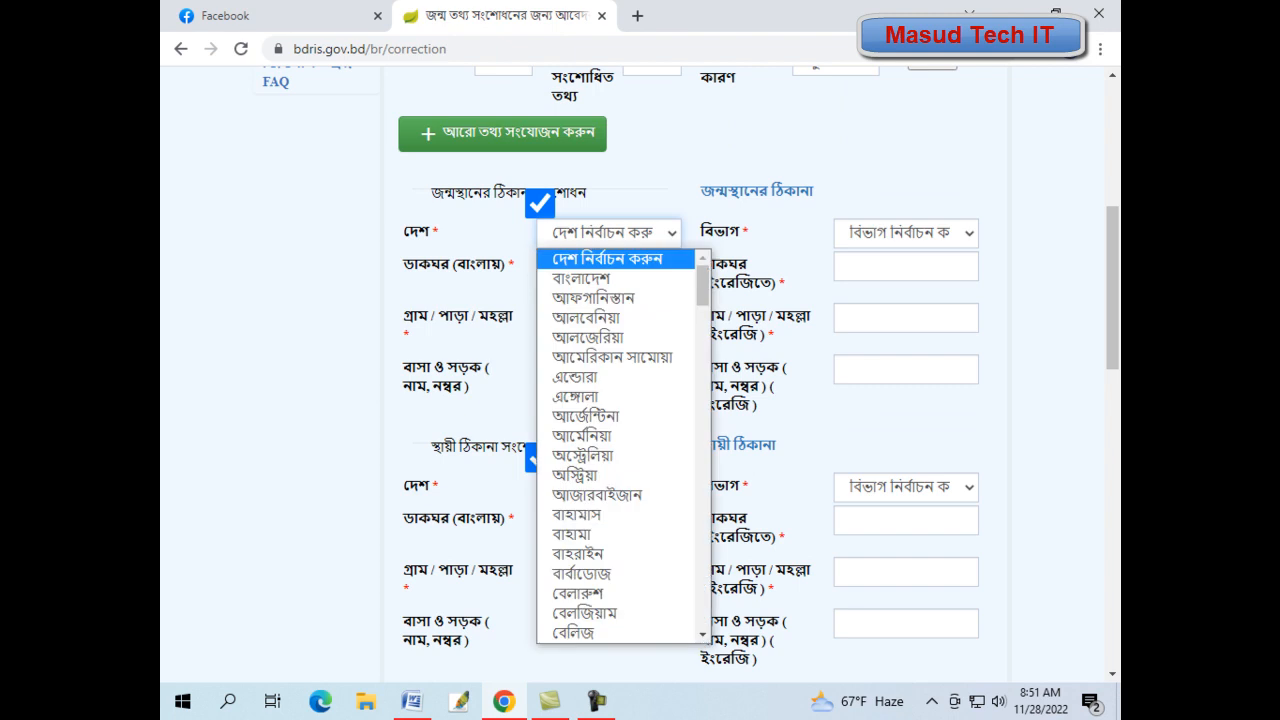
{"action": "left_click", "coordinate": [590, 279]}
{"action": "left_click", "coordinate": [905, 233]}
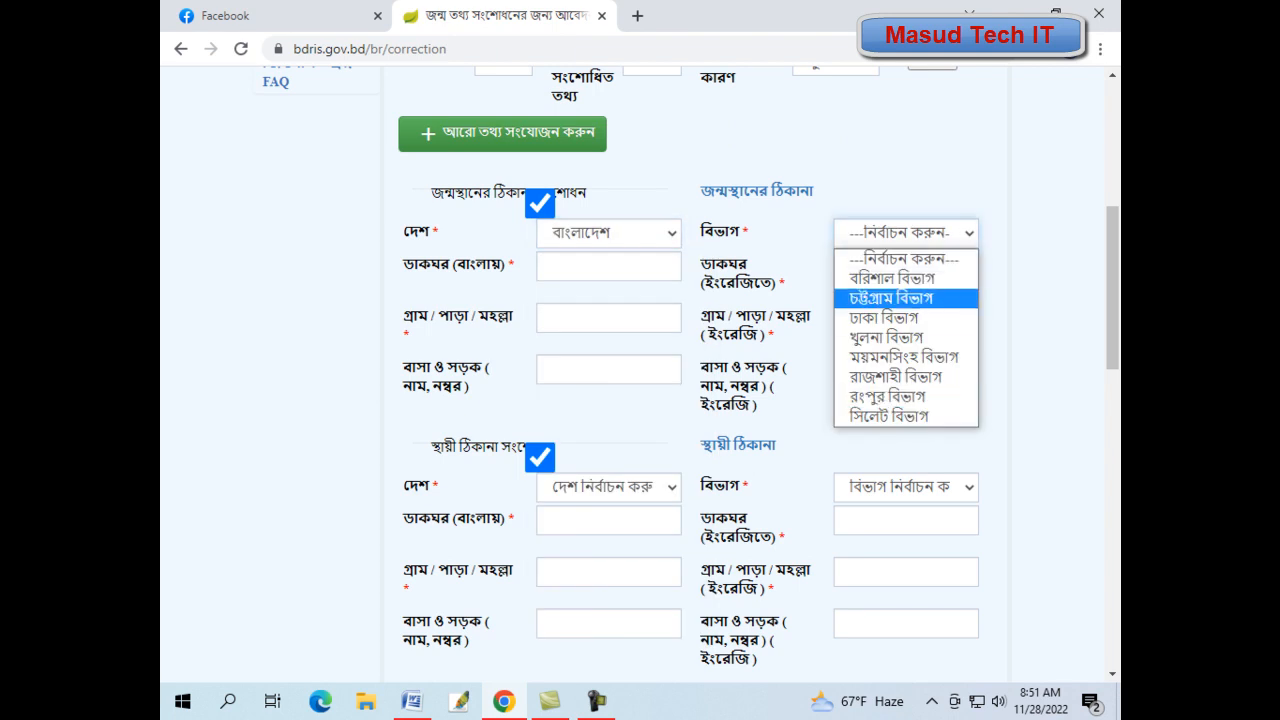
{"action": "left_click", "coordinate": [609, 233]}
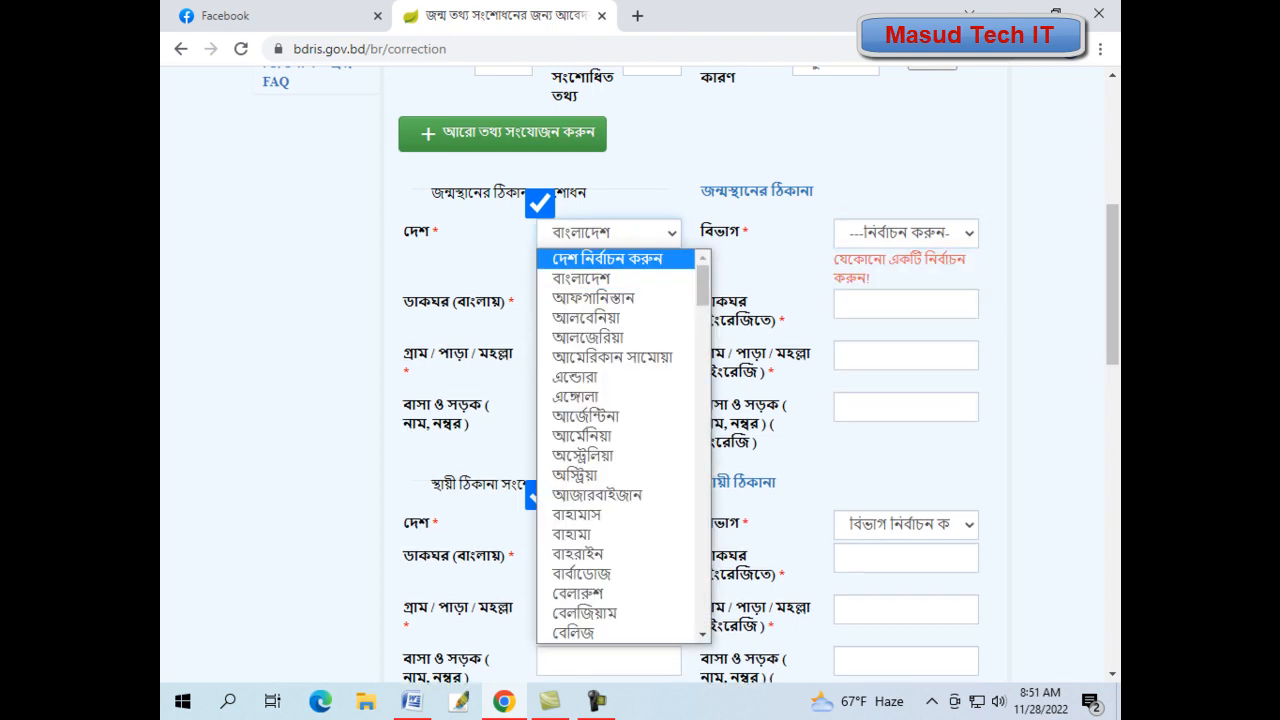
{"action": "left_click", "coordinate": [590, 279]}
{"action": "left_click", "coordinate": [905, 233]}
{"action": "left_click", "coordinate": [609, 233]}
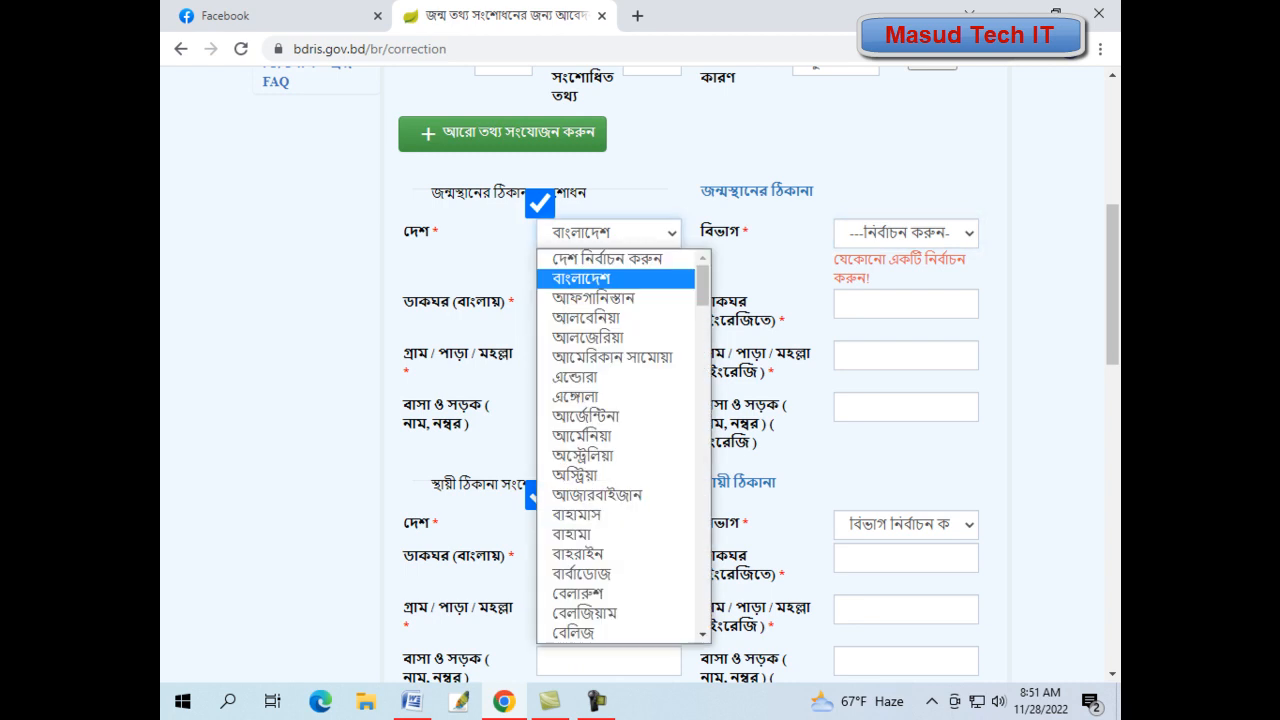
{"action": "left_click", "coordinate": [607, 258]}
{"action": "left_click", "coordinate": [905, 233]}
{"action": "left_click", "coordinate": [900, 254]}
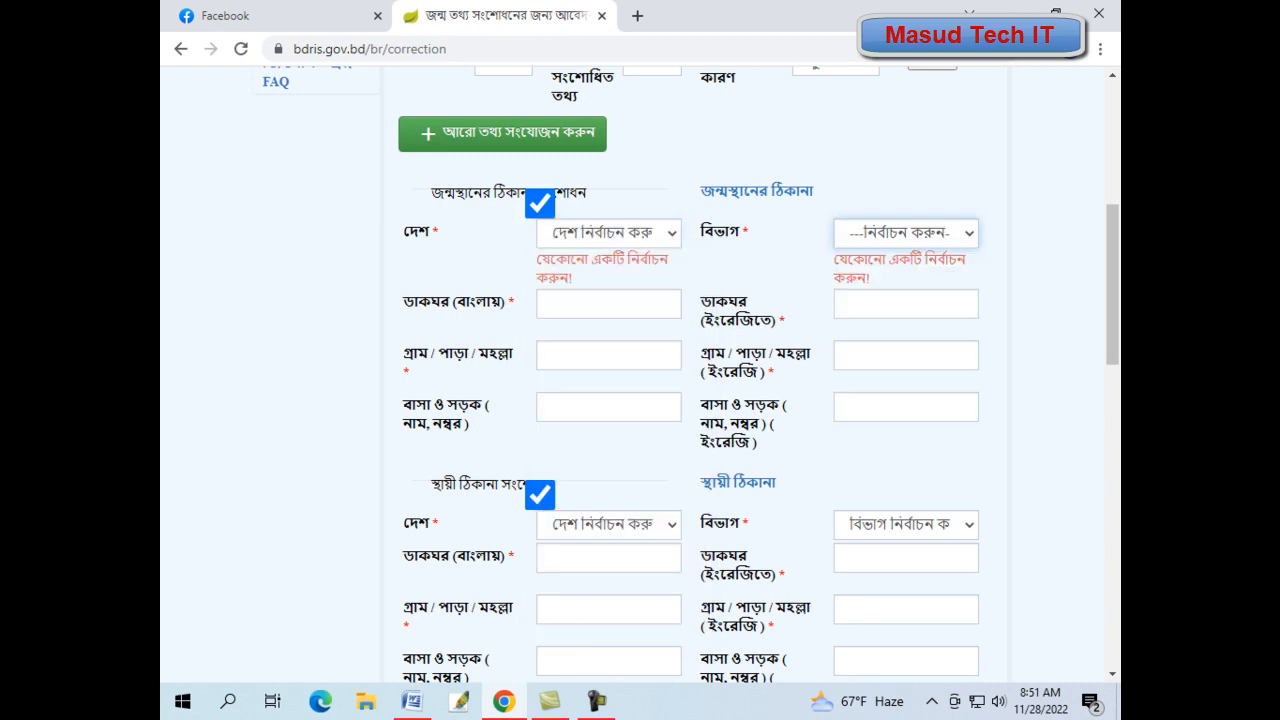
{"action": "scroll", "coordinate": [690, 374], "scroll_direction": "up", "scroll_amount": 1}
{"action": "scroll", "coordinate": [690, 374], "scroll_direction": "down", "scroll_amount": 2}
{"action": "scroll", "coordinate": [690, 374], "scroll_direction": "up", "scroll_amount": 1}
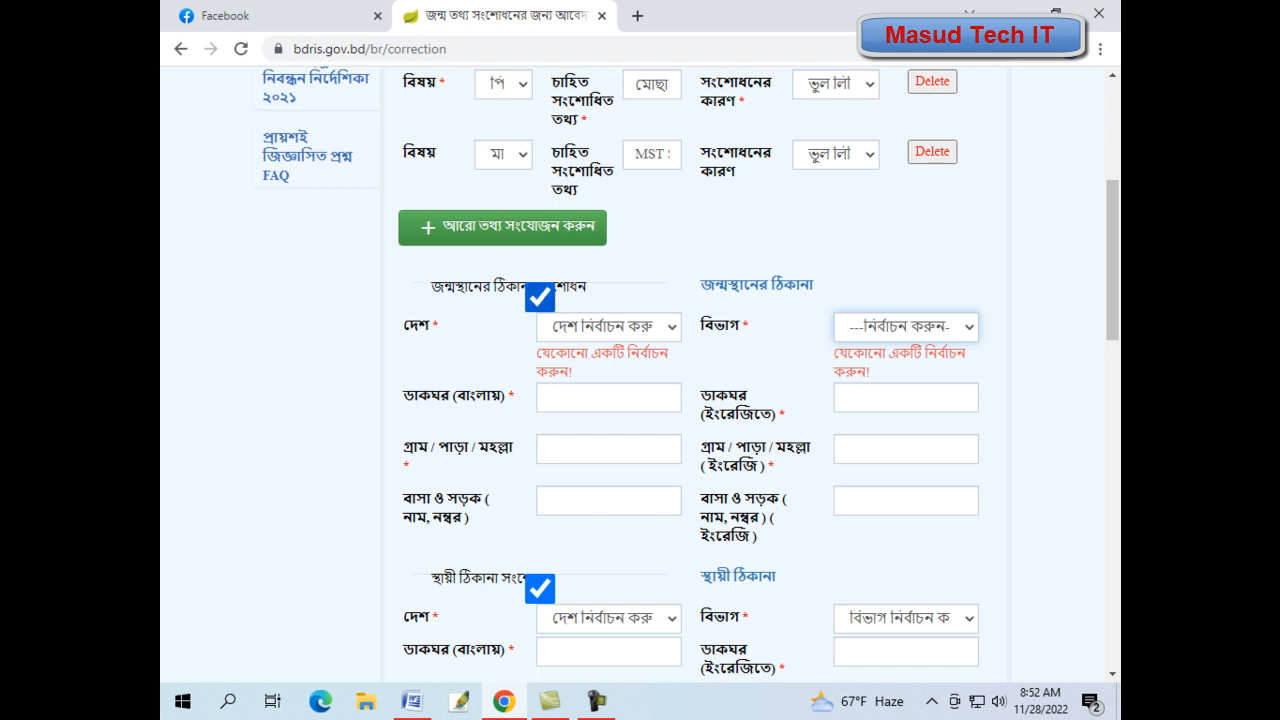
- Untick the birthplace and permanent address corrections, keeping only the present address section
{"action": "left_click", "coordinate": [539, 297]}
{"action": "left_click", "coordinate": [823, 297]}
{"action": "scroll", "coordinate": [760, 375], "scroll_direction": "down", "scroll_amount": 4}
{"action": "scroll", "coordinate": [760, 375], "scroll_direction": "up", "scroll_amount": 1}
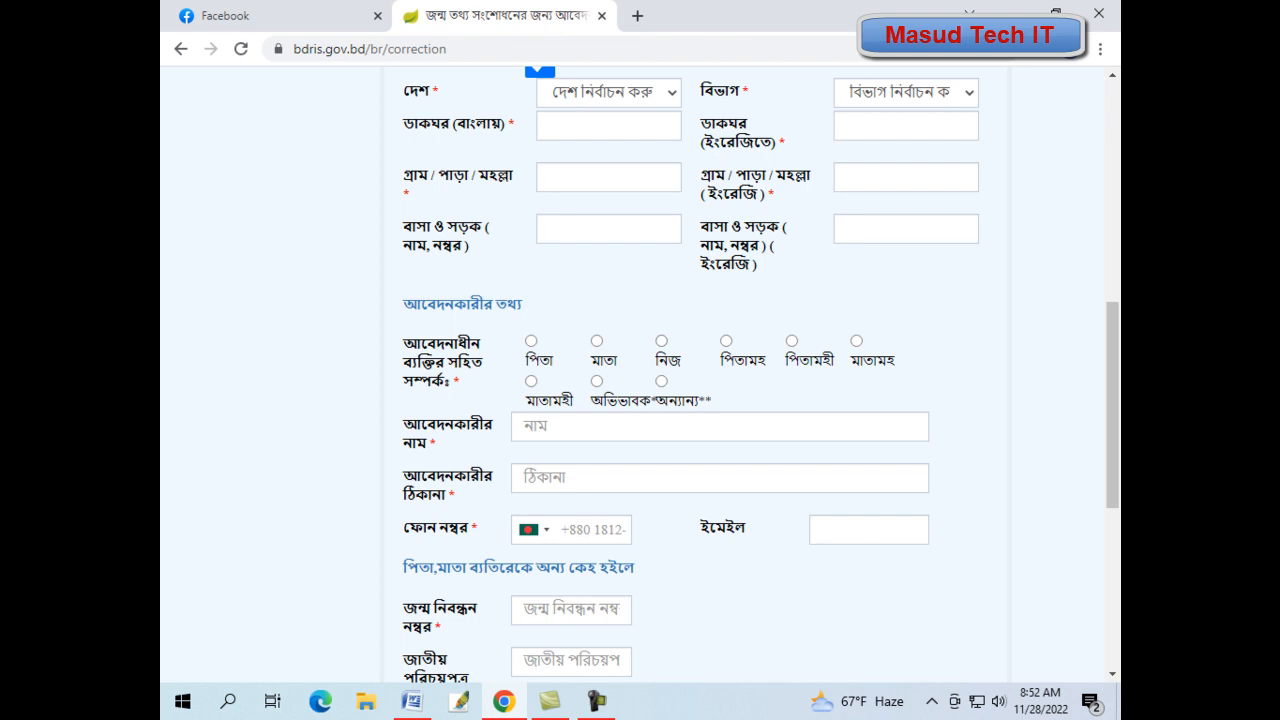
- Choose পিতা as the applicant and enter the applicant's mobile number
{"action": "left_click", "coordinate": [531, 341]}
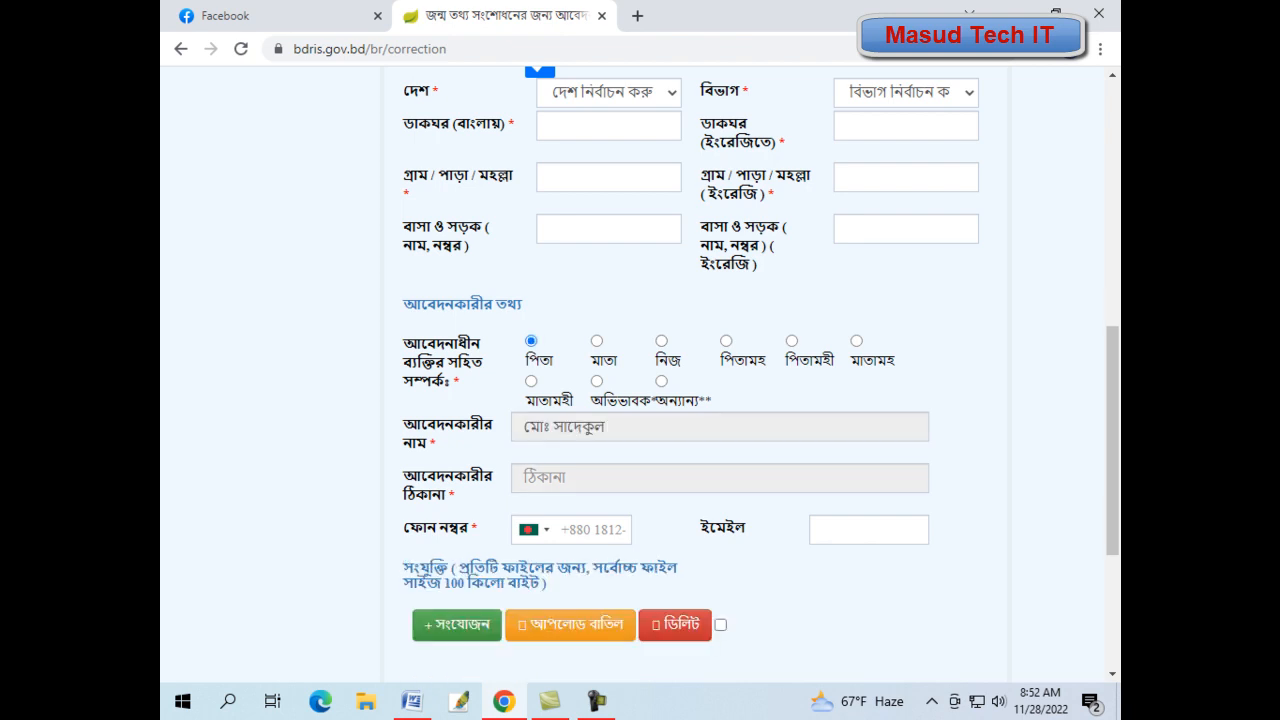
{"action": "left_click", "coordinate": [592, 530]}
{"action": "type", "text": "171"}
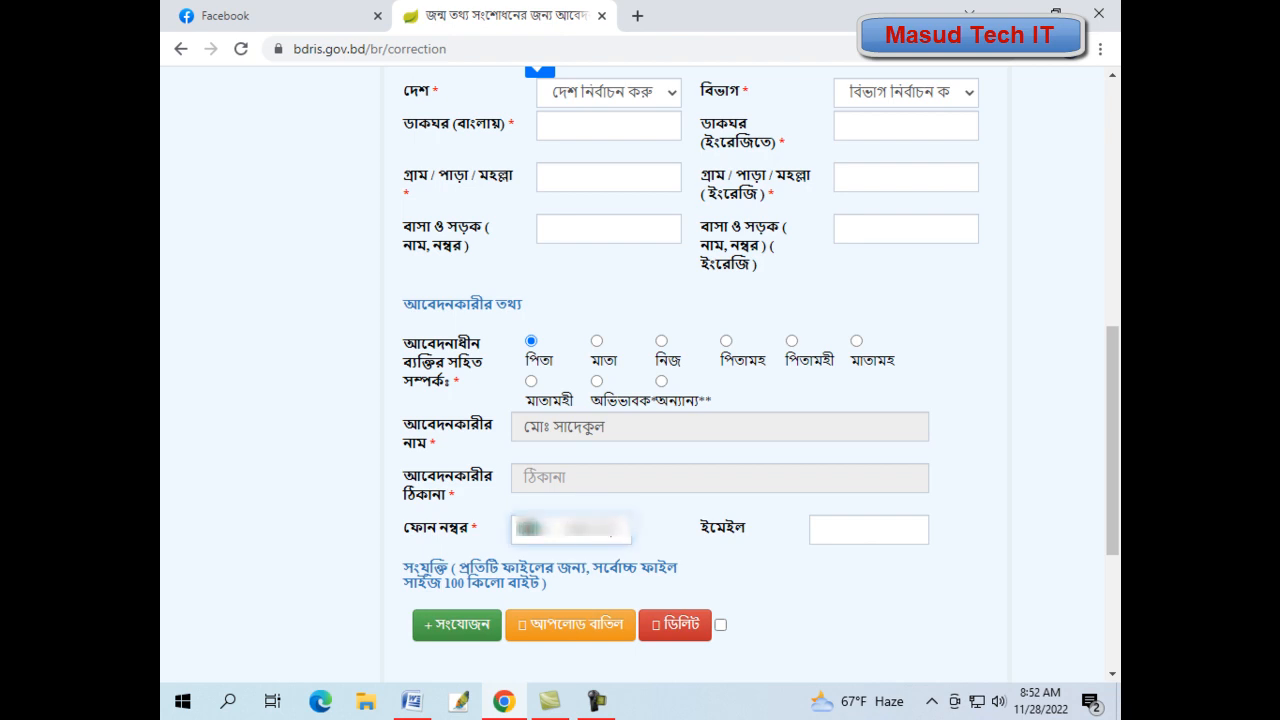
{"action": "type", "text": "1"}
{"action": "scroll", "coordinate": [640, 400], "scroll_direction": "down", "scroll_amount": 1}
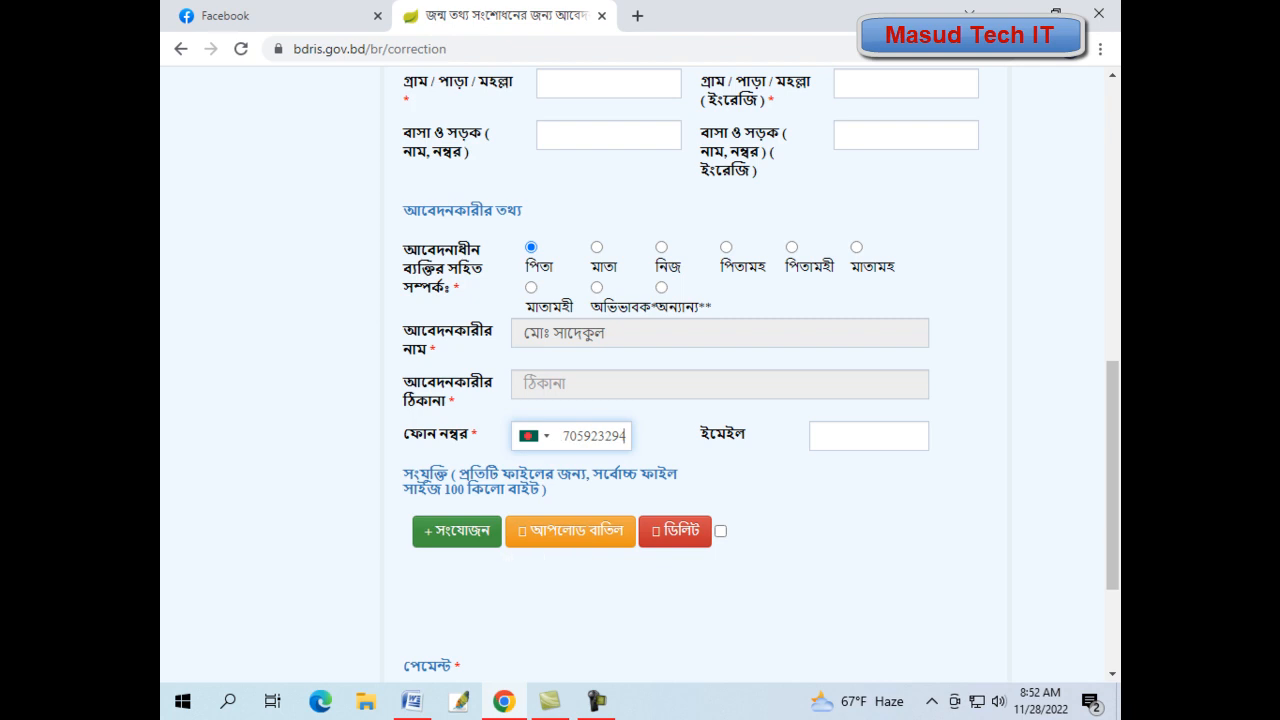
{"action": "left_click", "coordinate": [457, 531]}
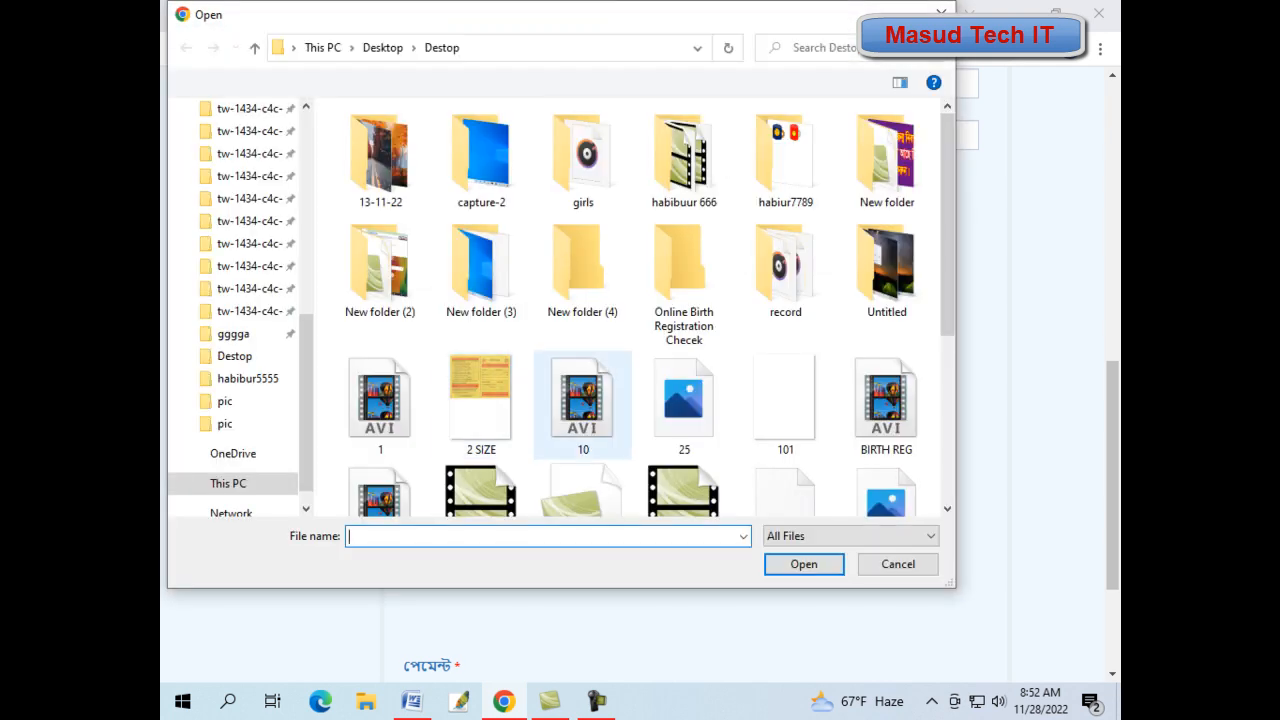
- Attach PAGE.jpg from the Desktop twice
{"action": "scroll", "coordinate": [240, 300], "scroll_direction": "up", "scroll_amount": 4}
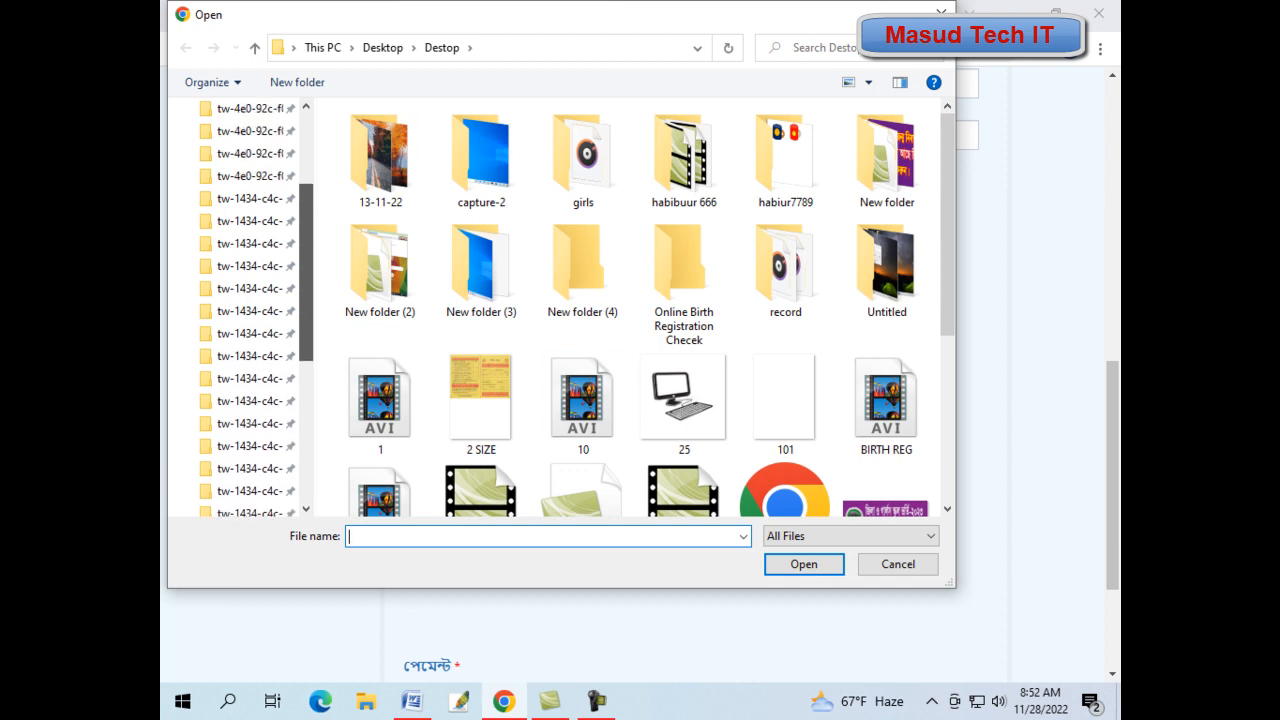
{"action": "left_click", "coordinate": [237, 108]}
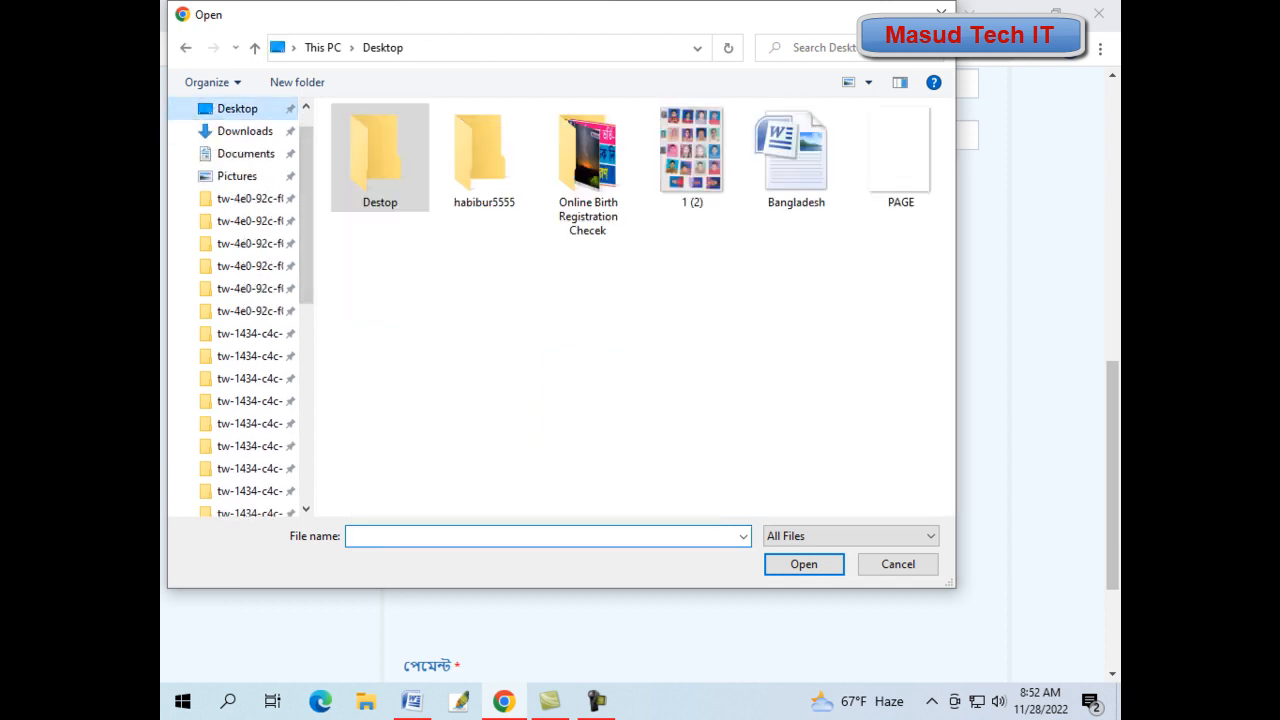
{"action": "double_click", "coordinate": [900, 150]}
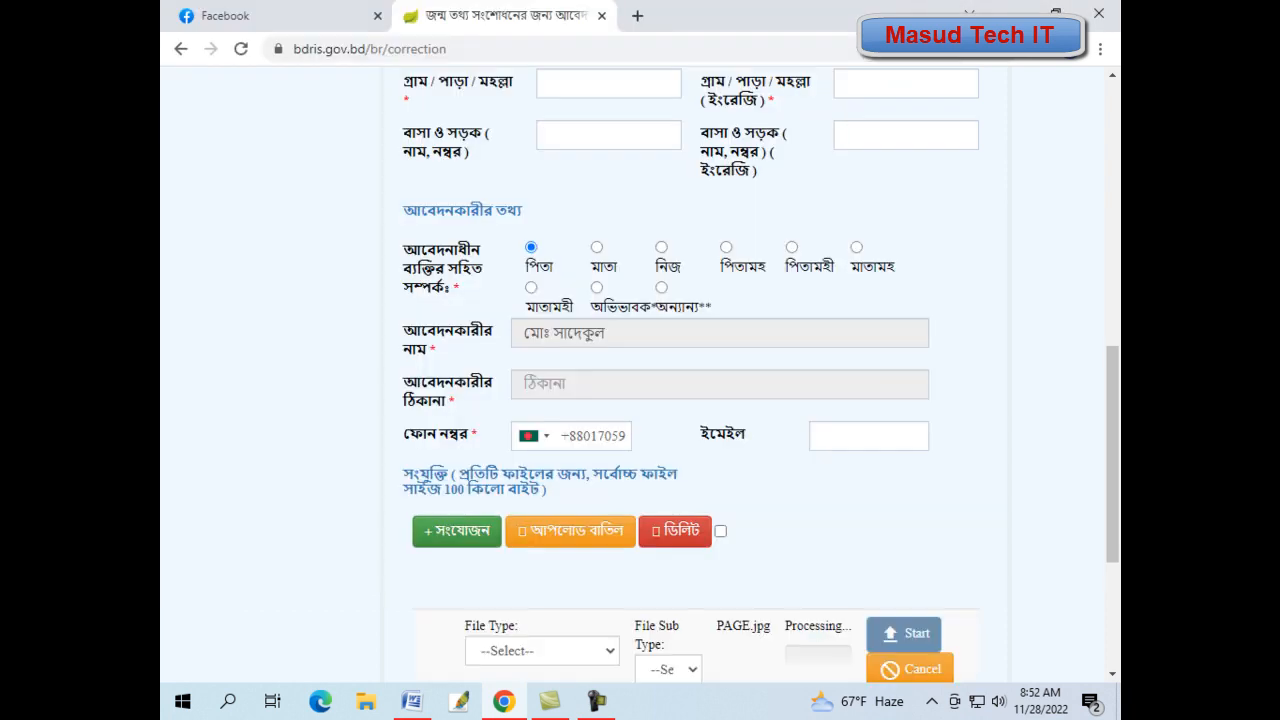
{"action": "scroll", "coordinate": [640, 400], "scroll_direction": "down", "scroll_amount": 3}
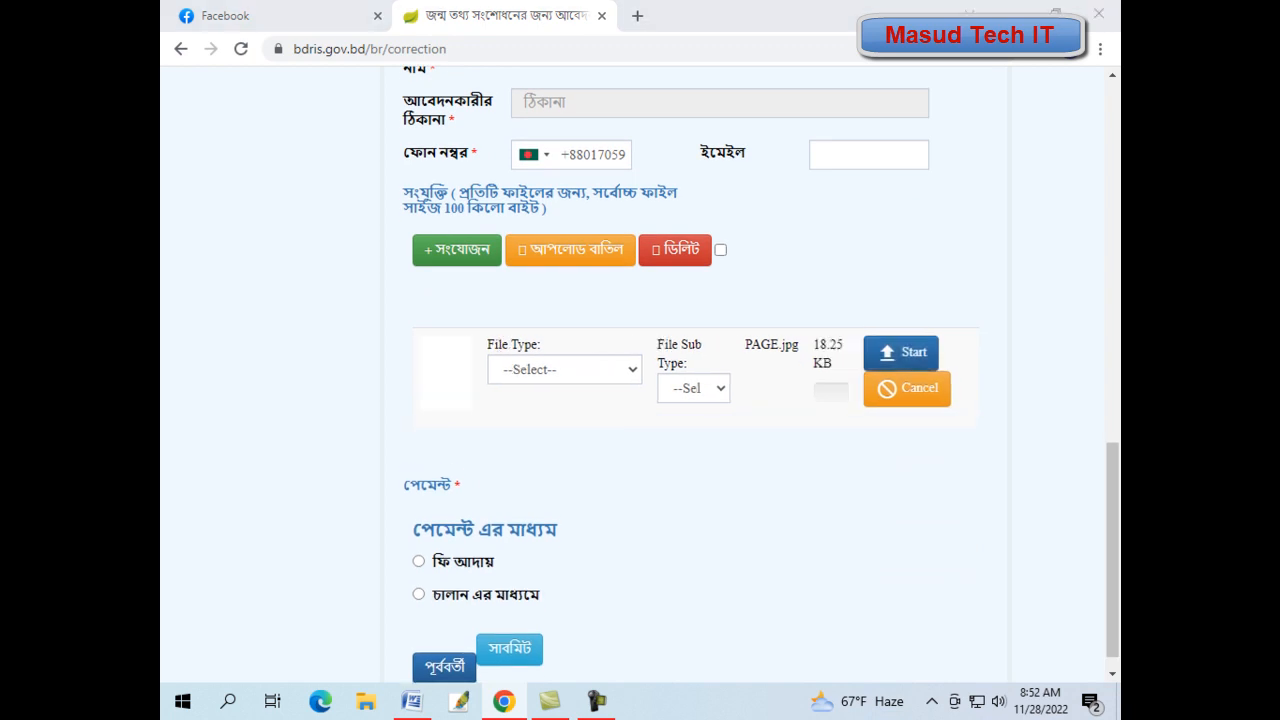
{"action": "left_click", "coordinate": [457, 250]}
{"action": "left_click", "coordinate": [900, 152]}
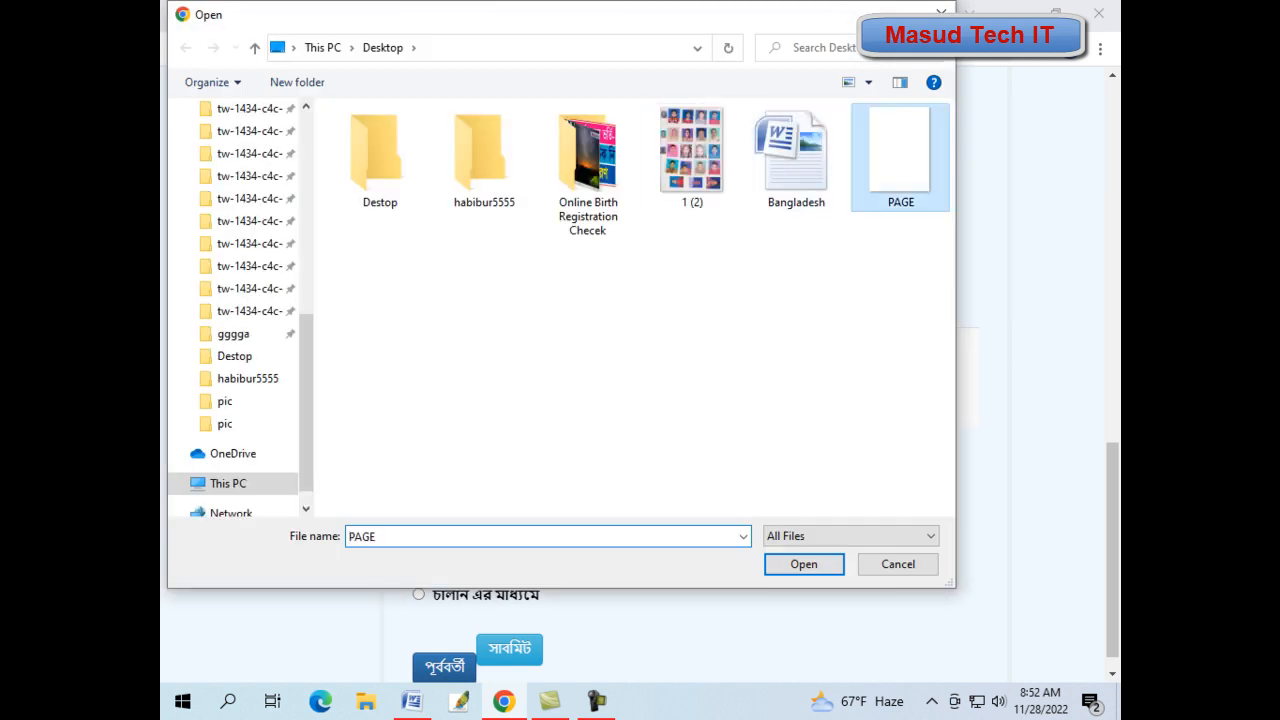
{"action": "key", "text": "Return"}
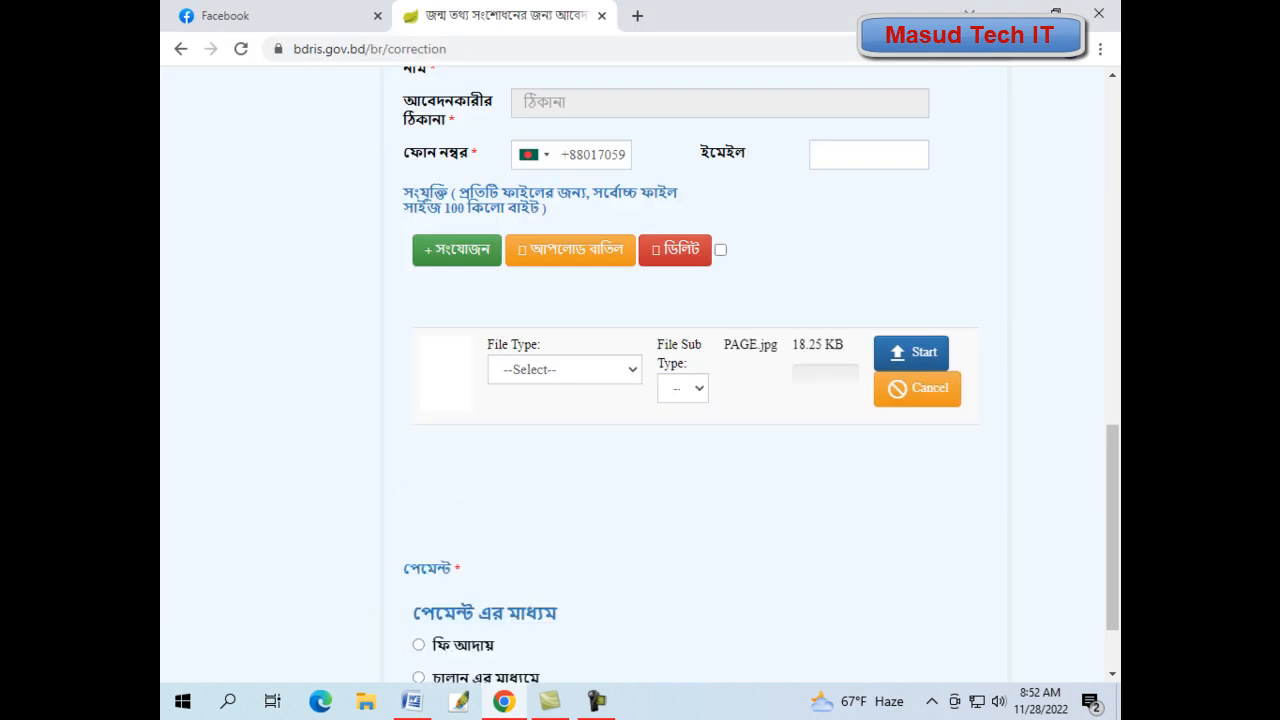
- Label the first attachment পিতার মৃত্যুর প্রমাণ and upload it
{"action": "left_click", "coordinate": [693, 388]}
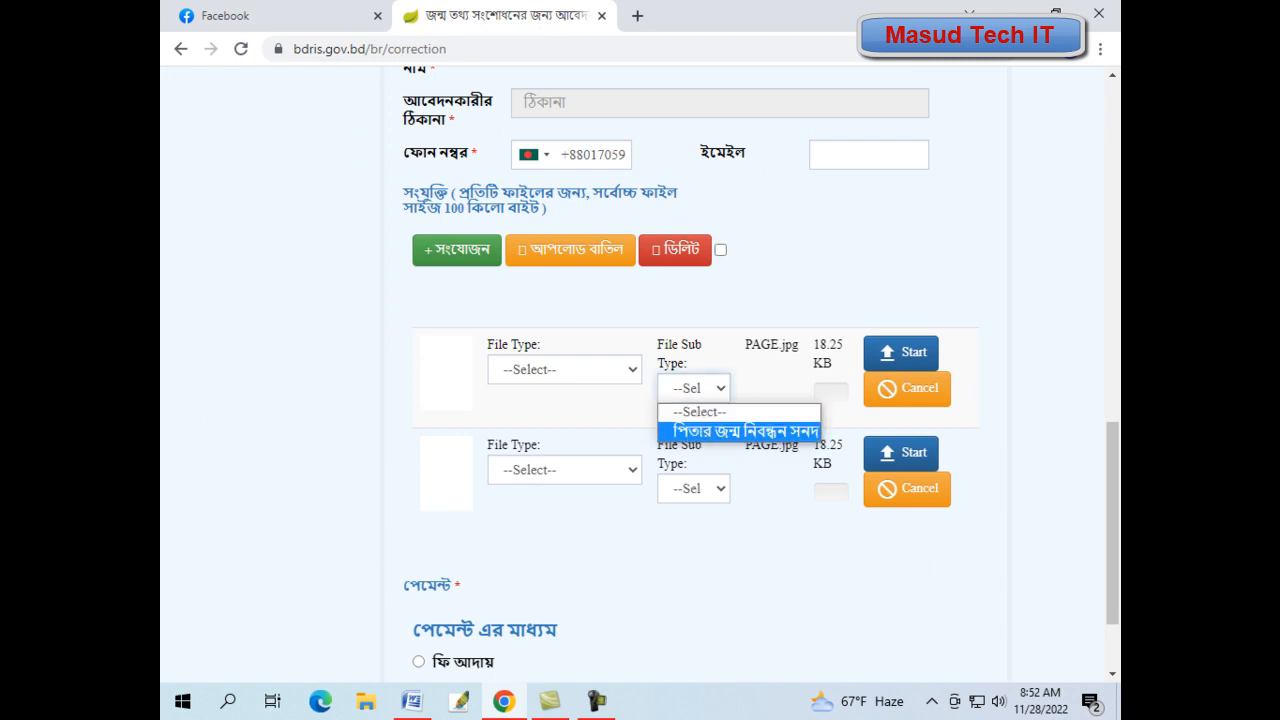
{"action": "left_click", "coordinate": [738, 431]}
{"action": "left_click", "coordinate": [693, 488]}
{"action": "left_click", "coordinate": [738, 531]}
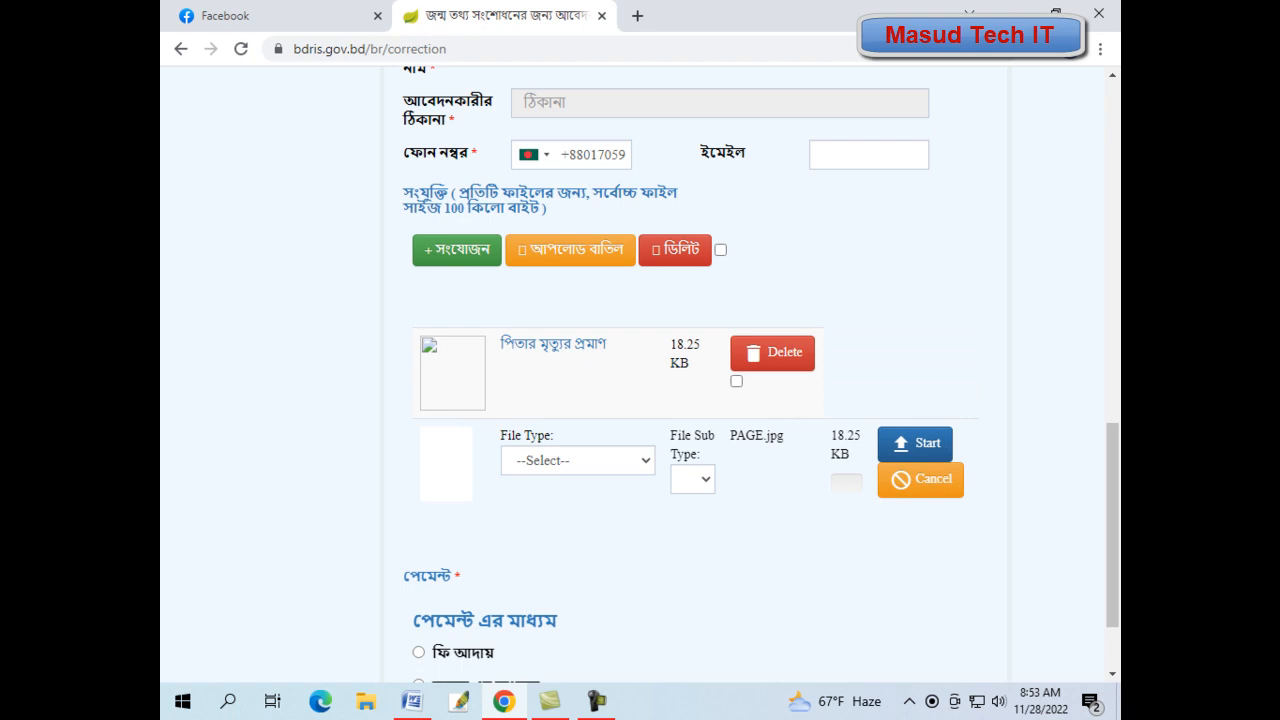
- Label the second attachment মাতার মৃত্যুর প্রমাণ and upload it
{"action": "left_click", "coordinate": [578, 460]}
{"action": "left_click", "coordinate": [578, 460]}
{"action": "left_click", "coordinate": [578, 460]}
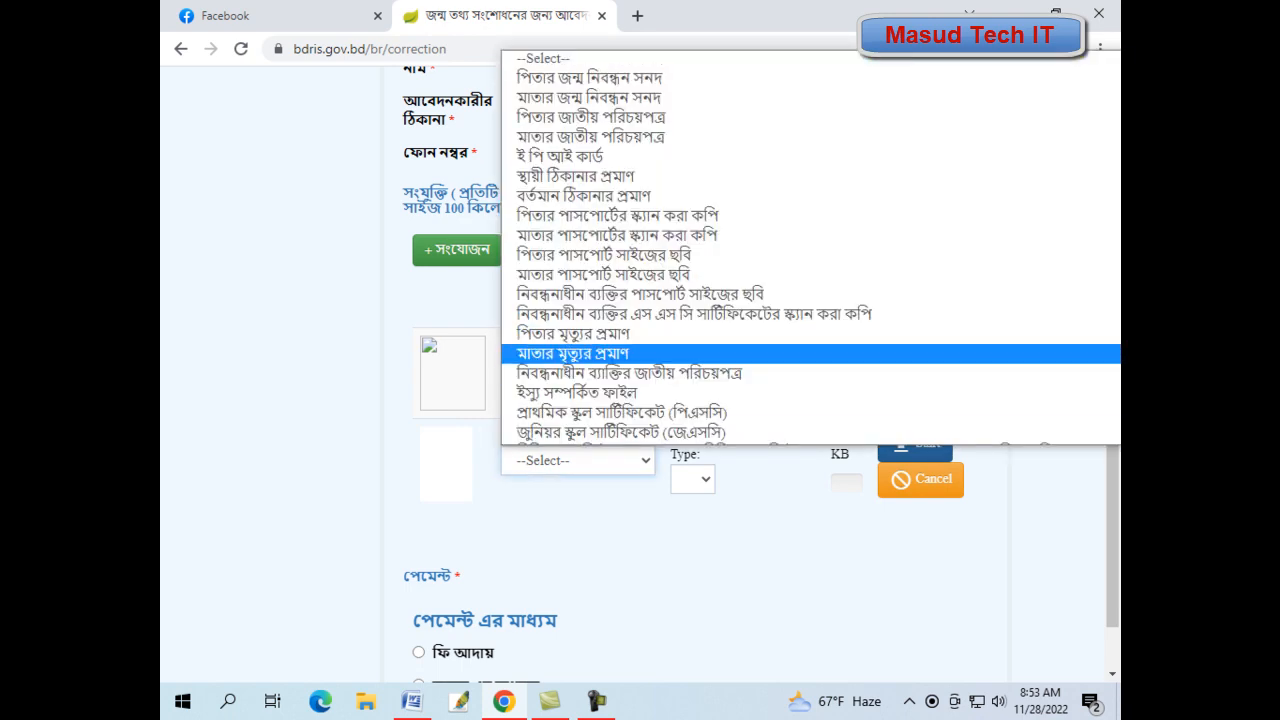
{"action": "left_click", "coordinate": [573, 354]}
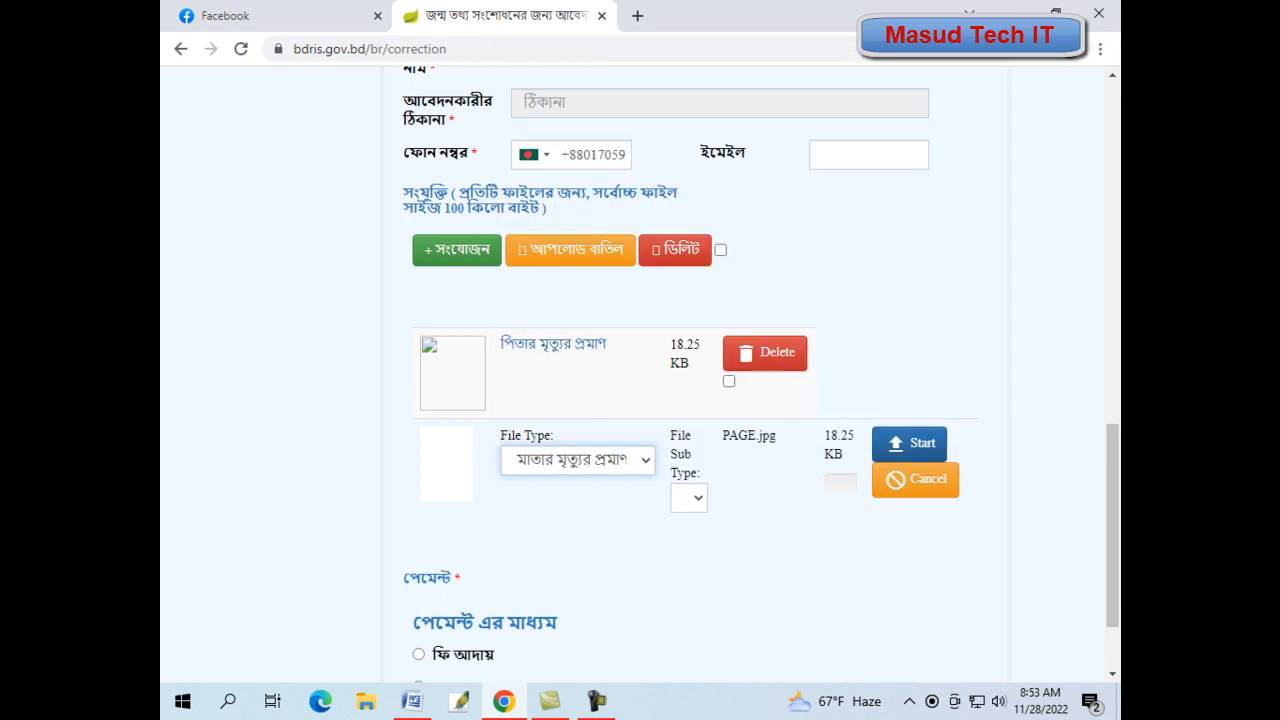
{"action": "left_click", "coordinate": [910, 444]}
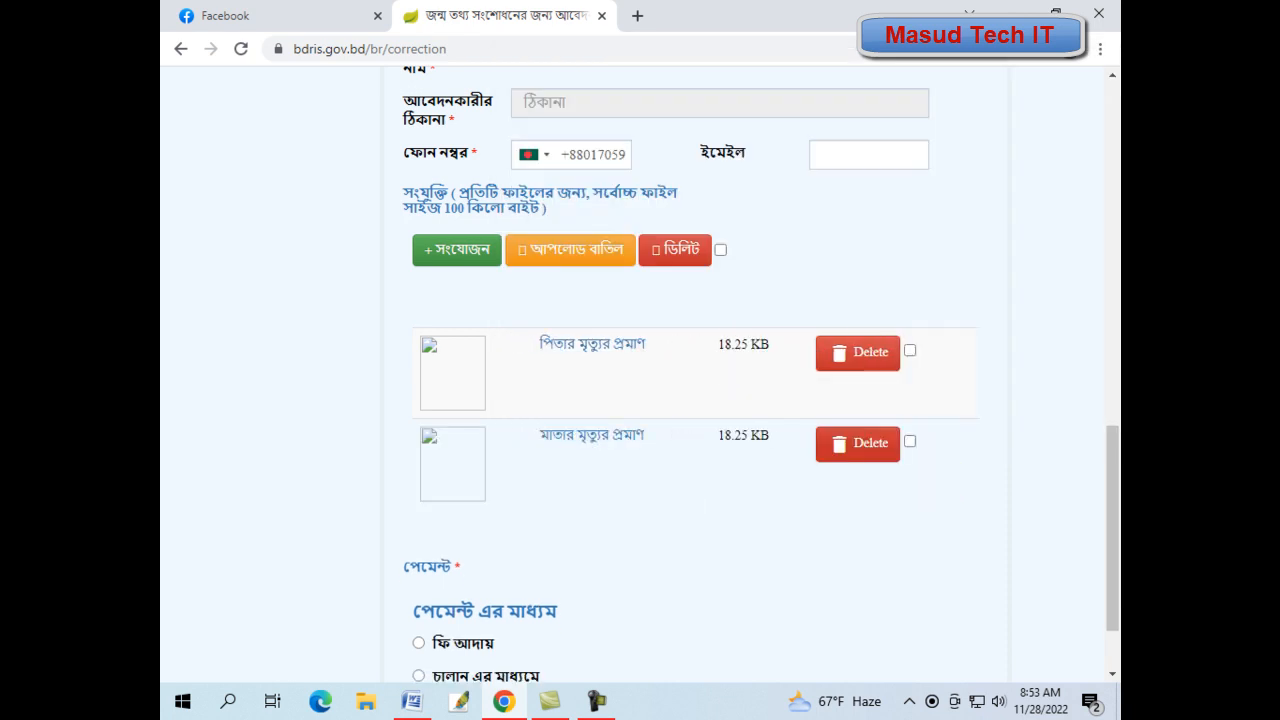
{"action": "scroll", "coordinate": [640, 378], "scroll_direction": "up", "scroll_amount": 10}
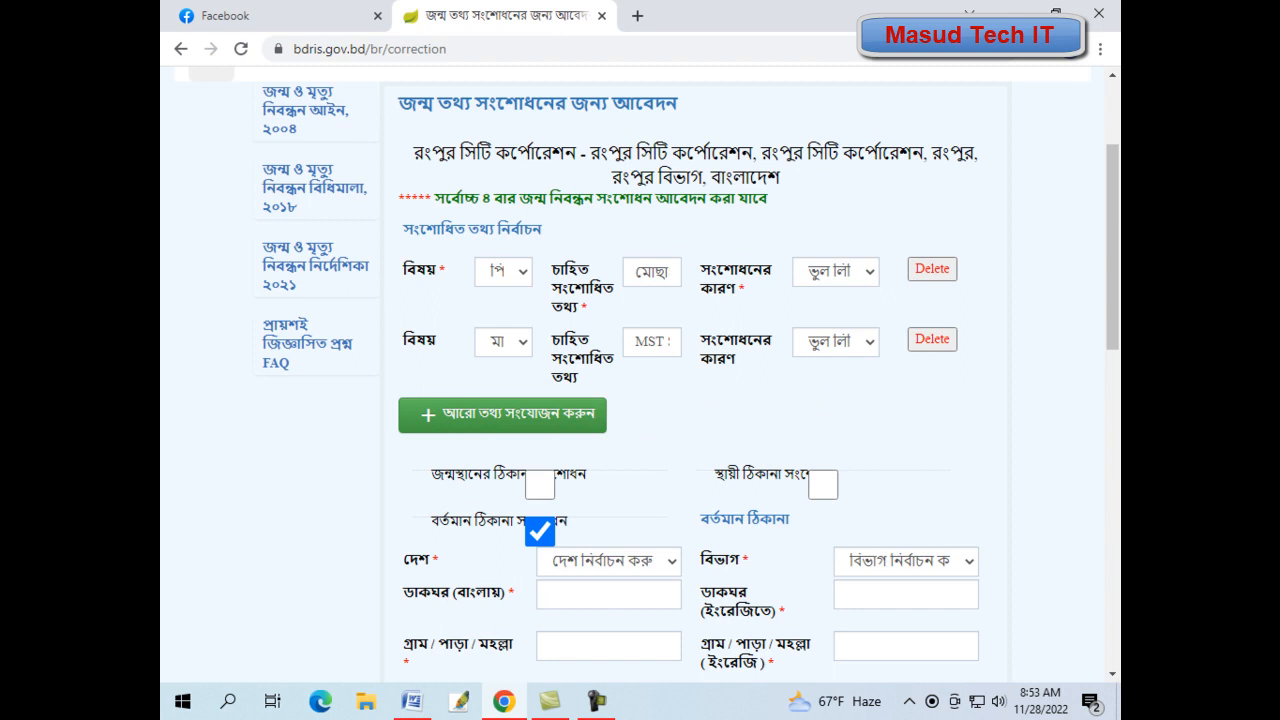
- Select ফি আদায় as the payment method and submit the application
{"action": "scroll", "coordinate": [640, 378], "scroll_direction": "down", "scroll_amount": 12}
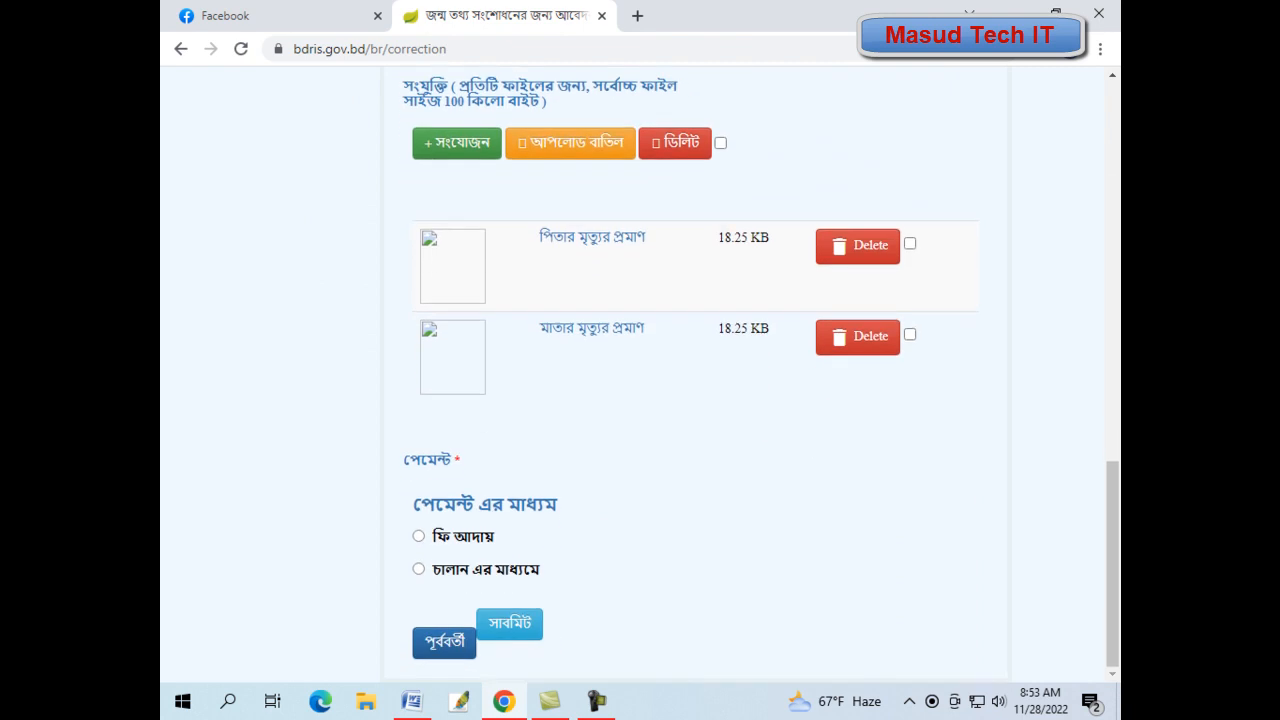
{"action": "left_click", "coordinate": [419, 536]}
{"action": "scroll", "coordinate": [640, 378], "scroll_direction": "up", "scroll_amount": 1}
{"action": "scroll", "coordinate": [640, 378], "scroll_direction": "down", "scroll_amount": 1}
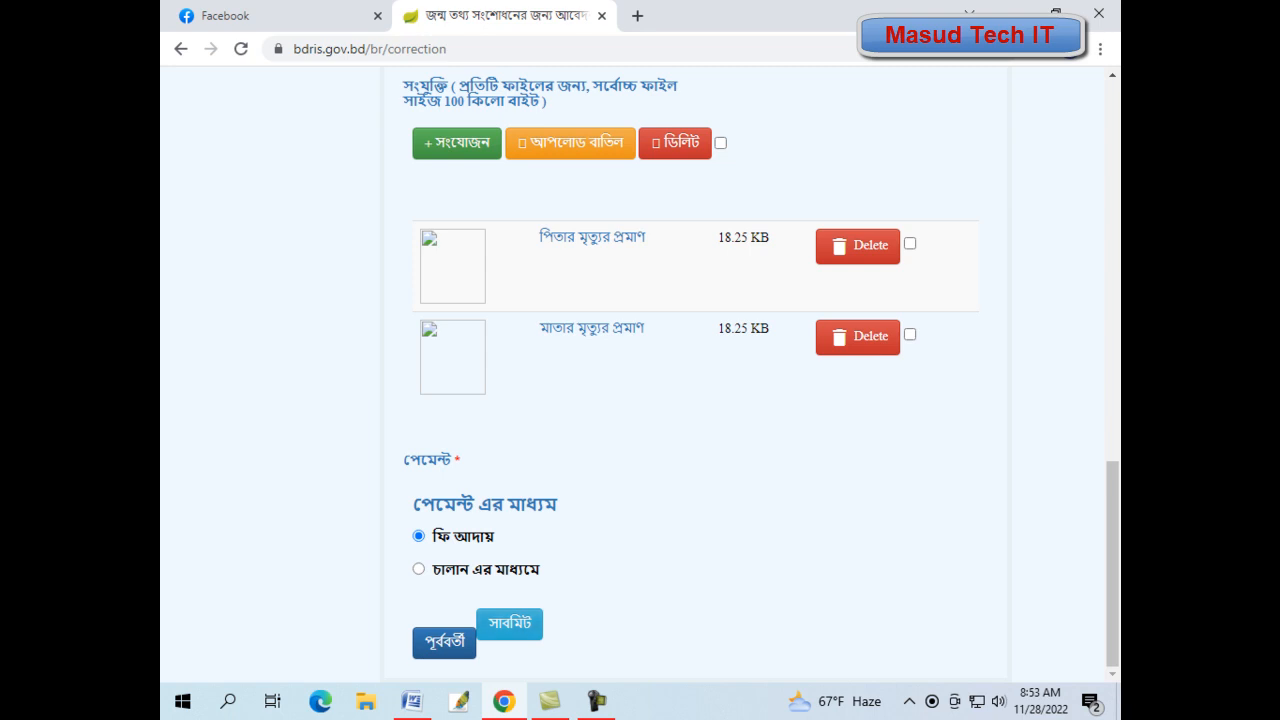
{"action": "left_click", "coordinate": [509, 623]}
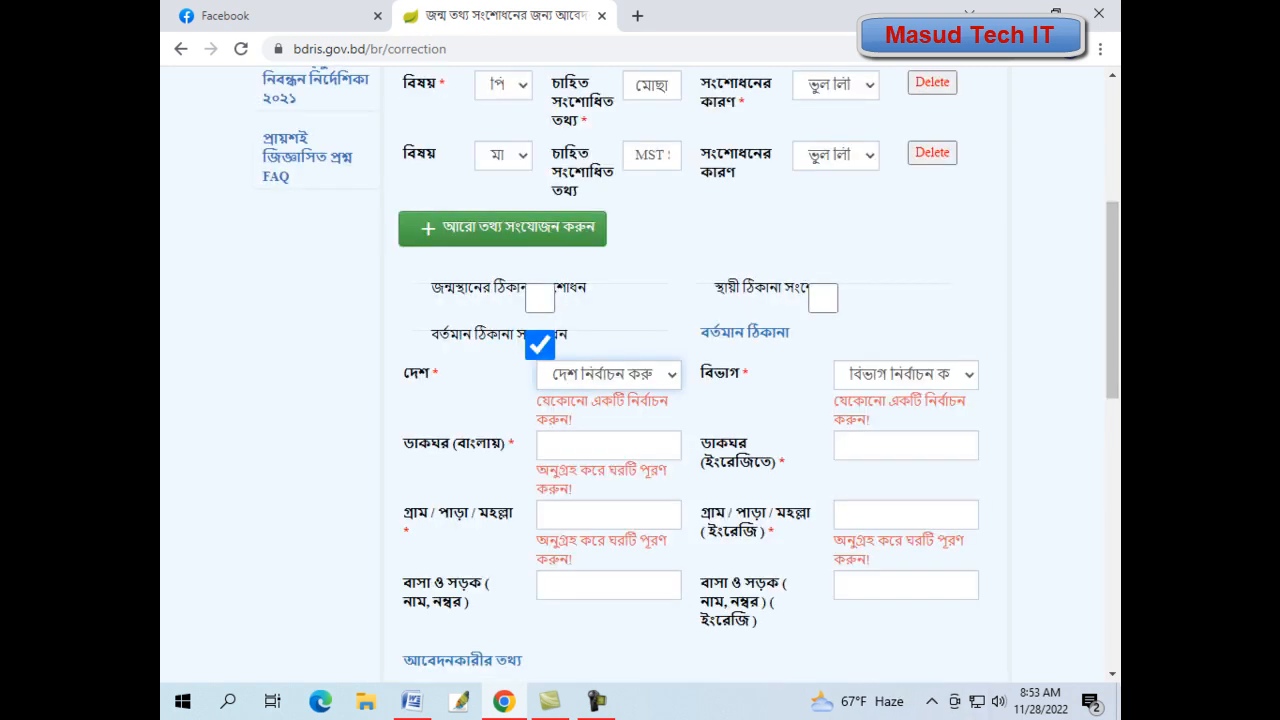
- Untick বর্তমান ঠিকানা সংশোধন to clear the validation errors
{"action": "left_click", "coordinate": [540, 345]}
{"action": "scroll", "coordinate": [540, 345], "scroll_direction": "down", "scroll_amount": 1}
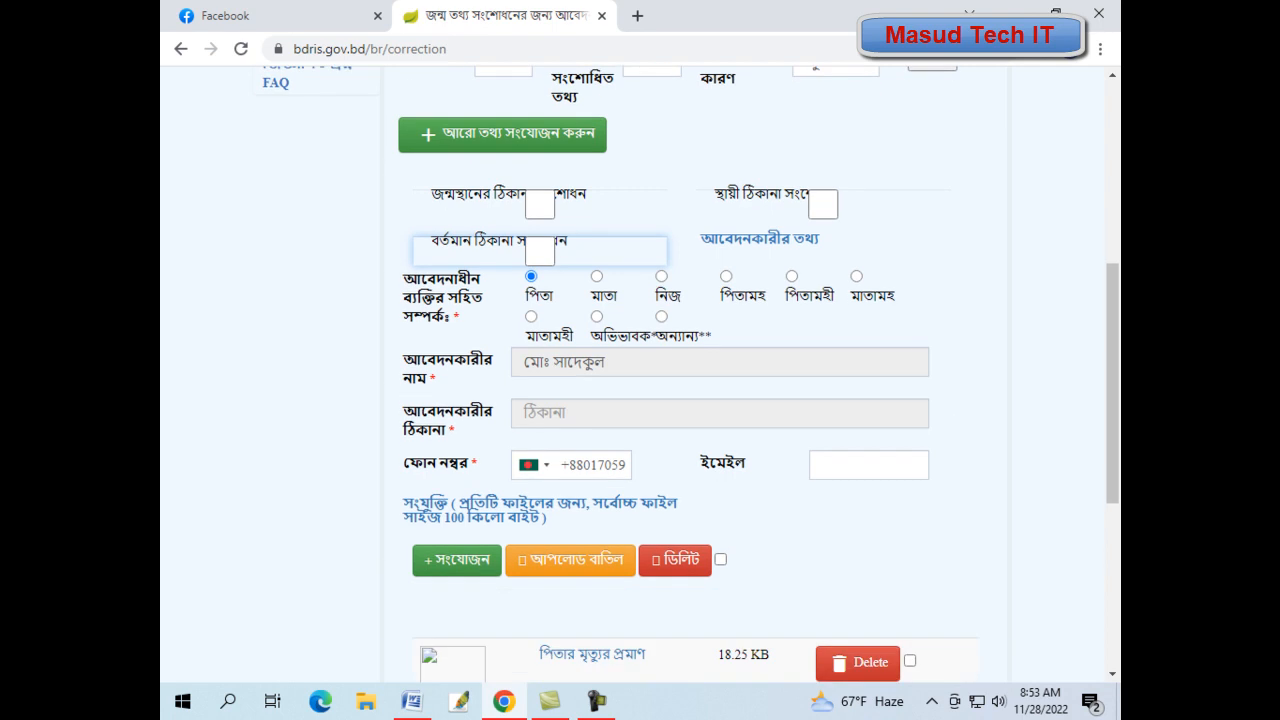
{"action": "scroll", "coordinate": [640, 370], "scroll_direction": "down", "scroll_amount": 4}
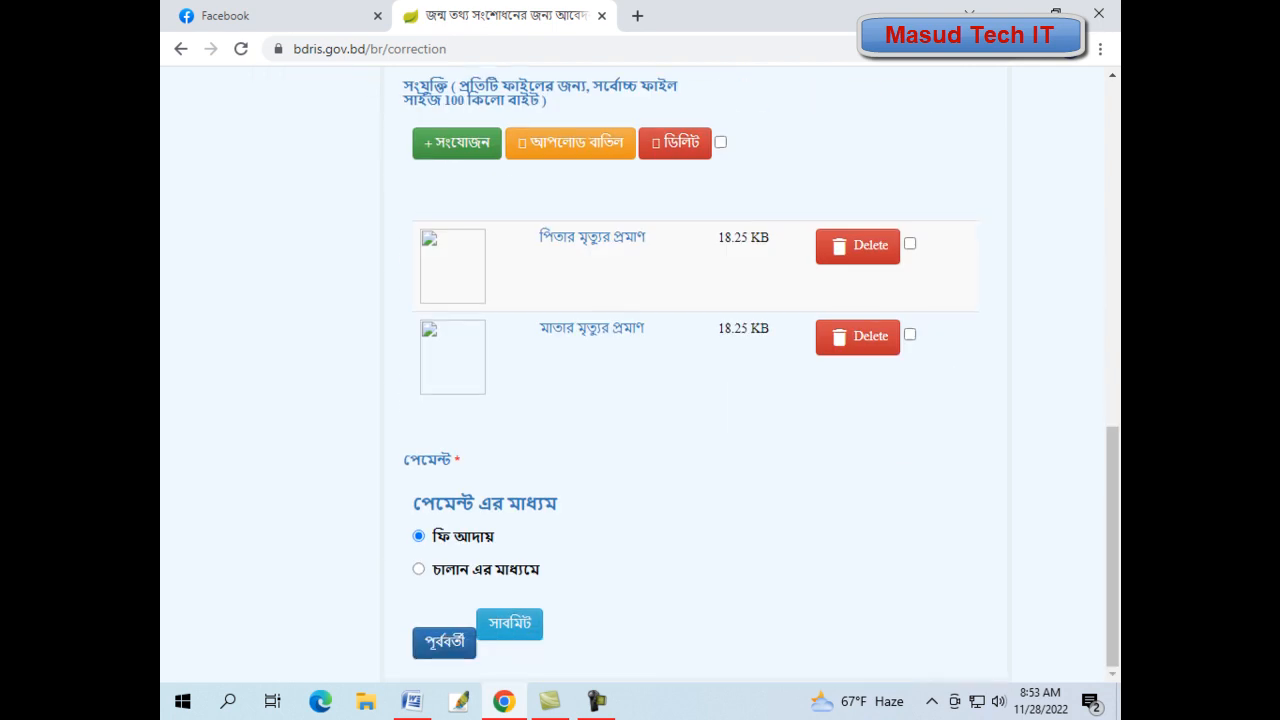
- Submit the correction application with সাবমিট, then open the আবেদনপত্র প্রিন্ট printable form
{"action": "left_click", "coordinate": [510, 624]}
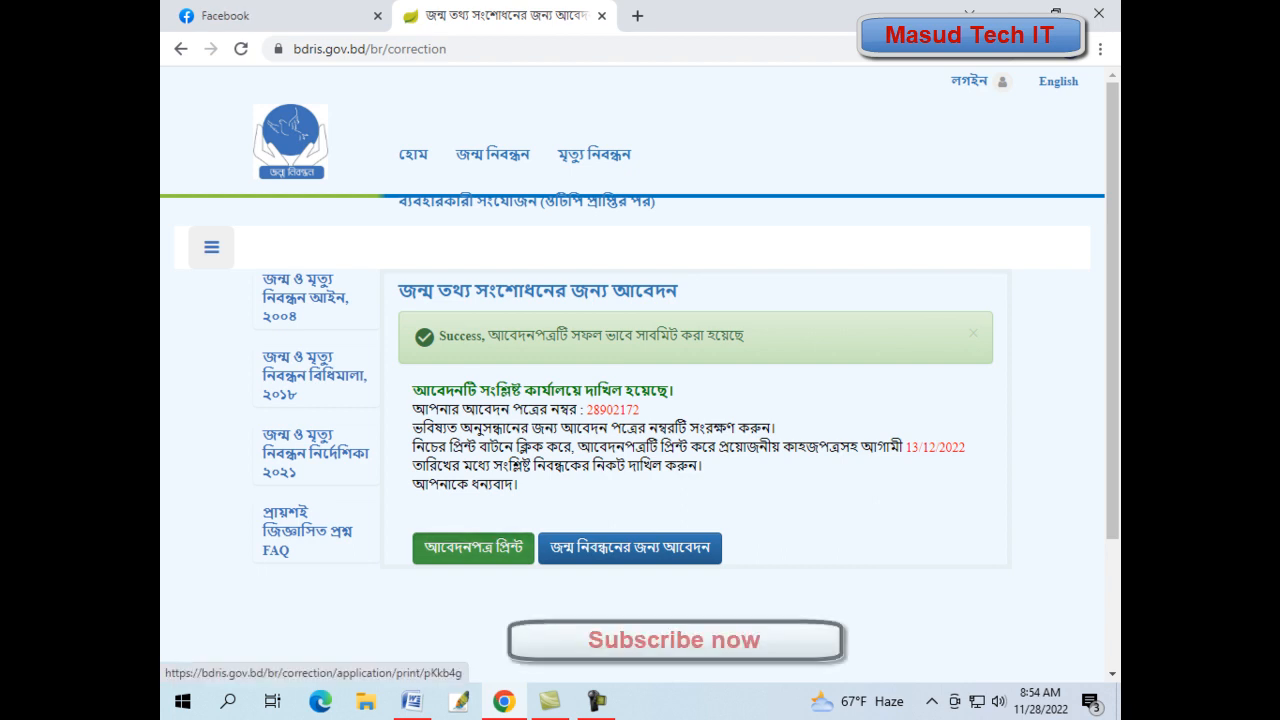
{"action": "left_click", "coordinate": [473, 547]}
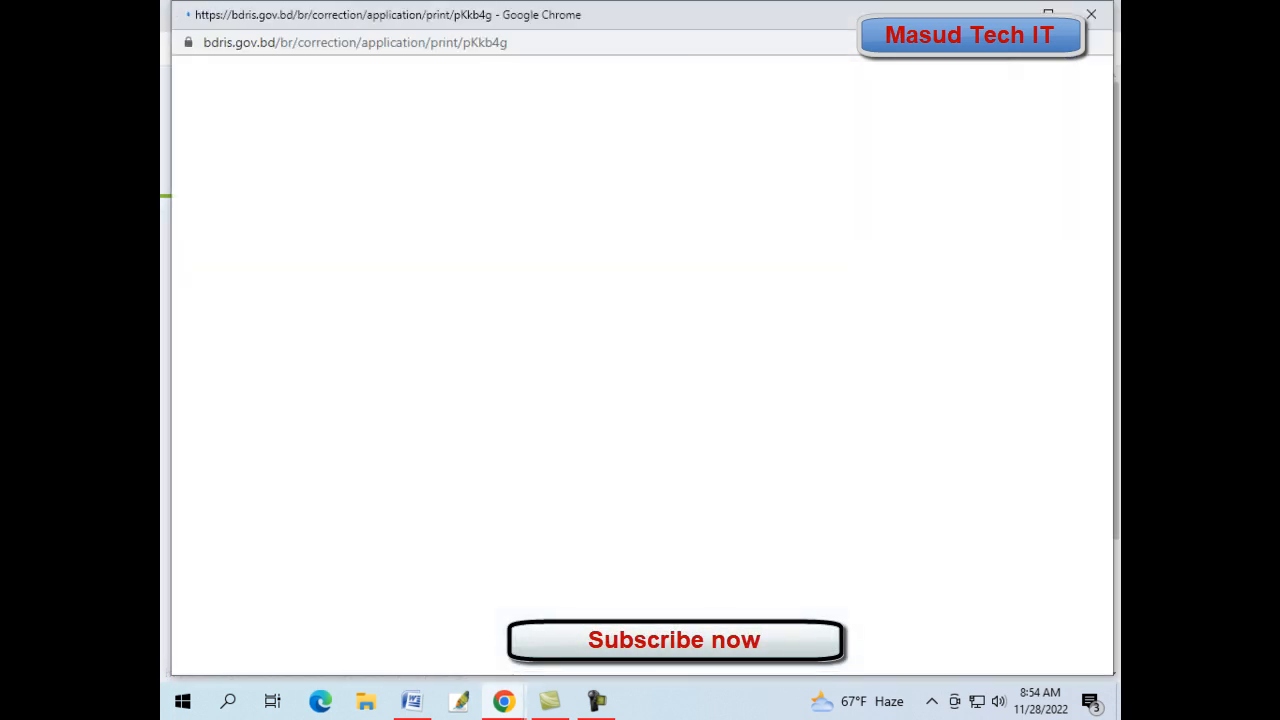